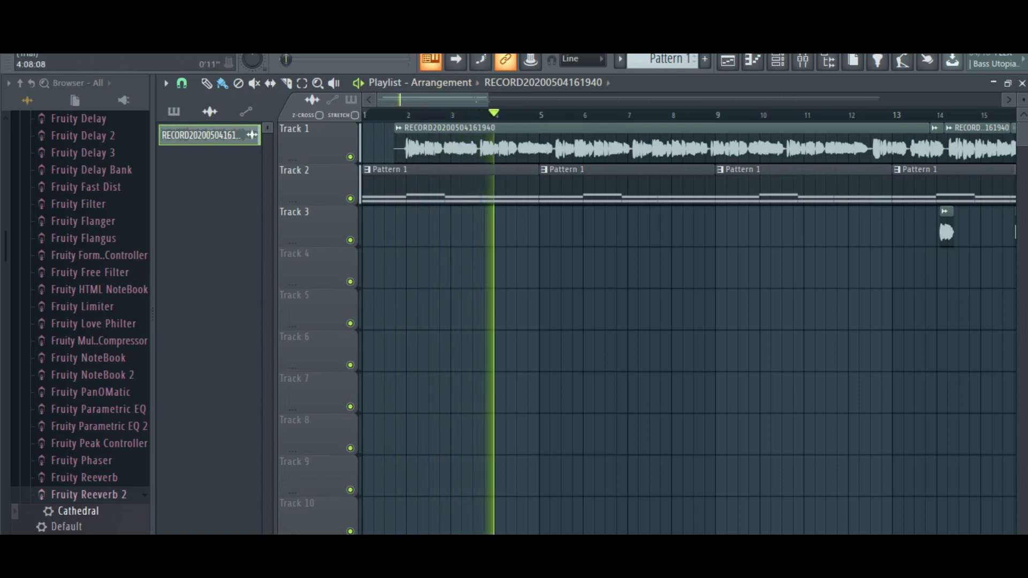
Step: Open the mixer and select insert 10, which carries the recorded vocal
{"action": "scroll", "coordinate": [516, 321], "scroll_direction": "up", "scroll_amount": 5}
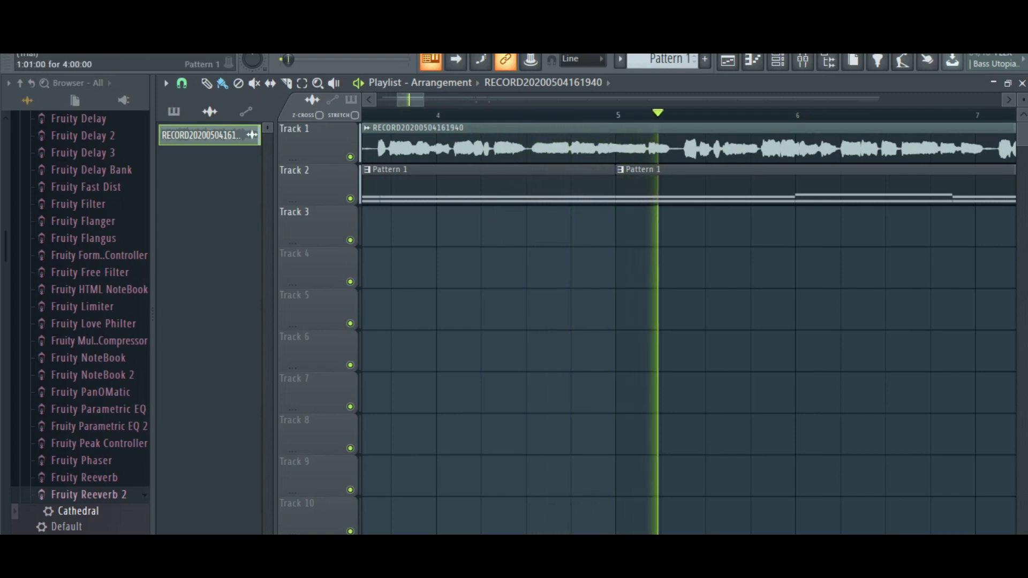
{"action": "left_click", "coordinate": [803, 60]}
{"action": "key", "text": "F9"}
{"action": "key", "text": "F9"}
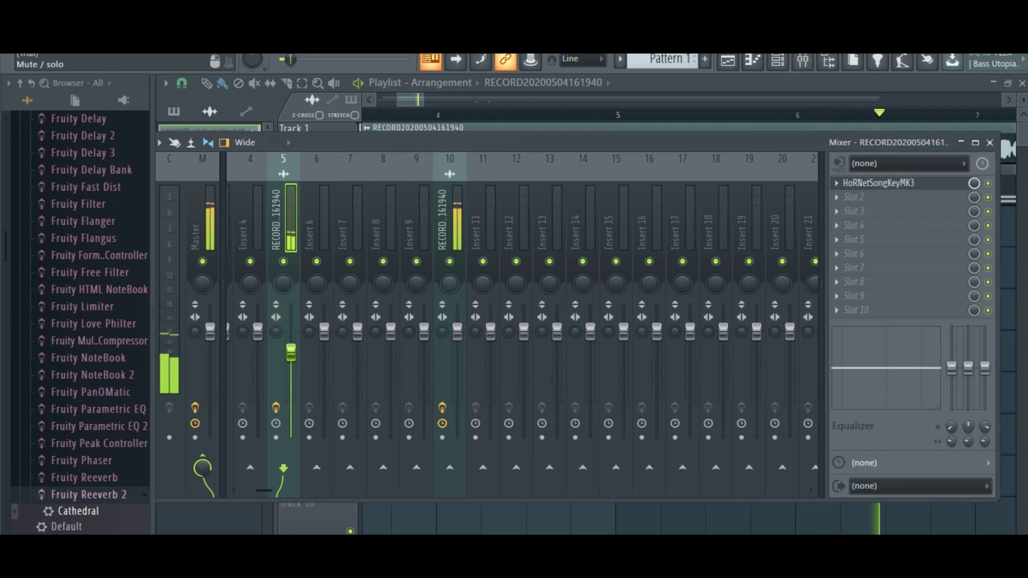
{"action": "left_click", "coordinate": [449, 225]}
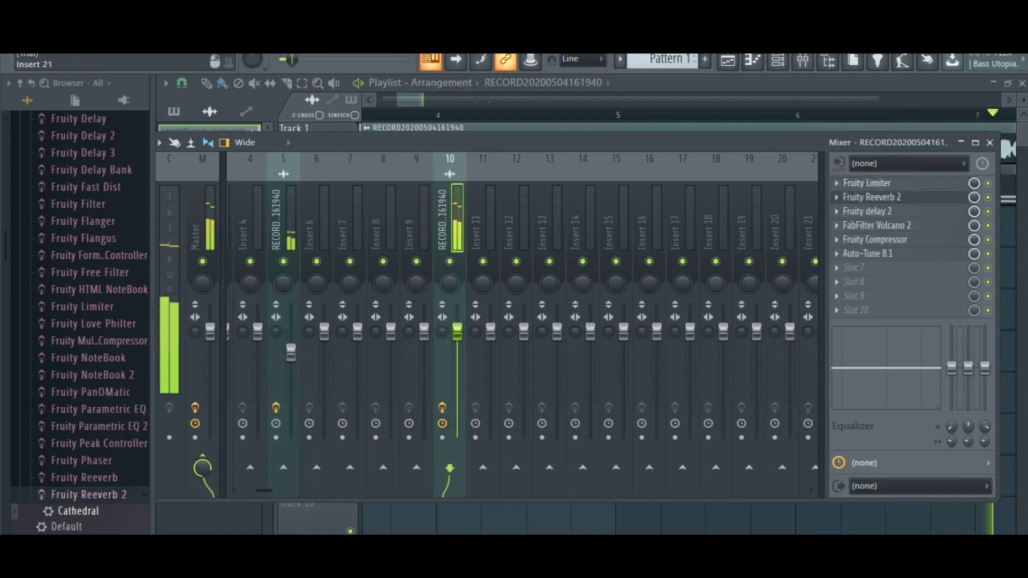
Step: Examine the vocal insert's loaded effects one by one, from Fruity Limiter through to Auto-Tune 8.1
{"action": "left_click", "coordinate": [867, 183]}
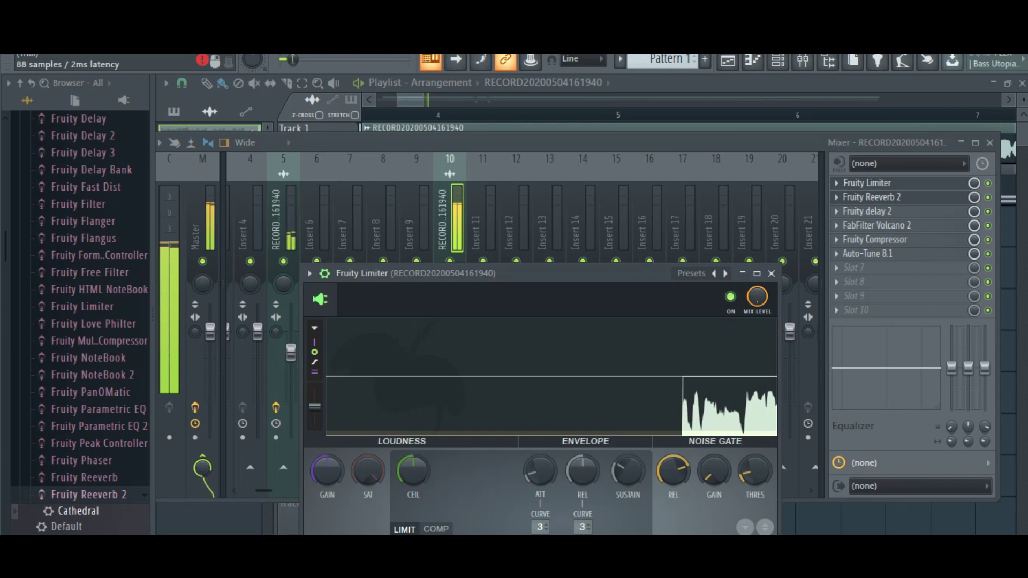
{"action": "left_click", "coordinate": [872, 197]}
{"action": "left_click", "coordinate": [872, 197]}
{"action": "left_click", "coordinate": [867, 211]}
{"action": "left_click", "coordinate": [867, 211]}
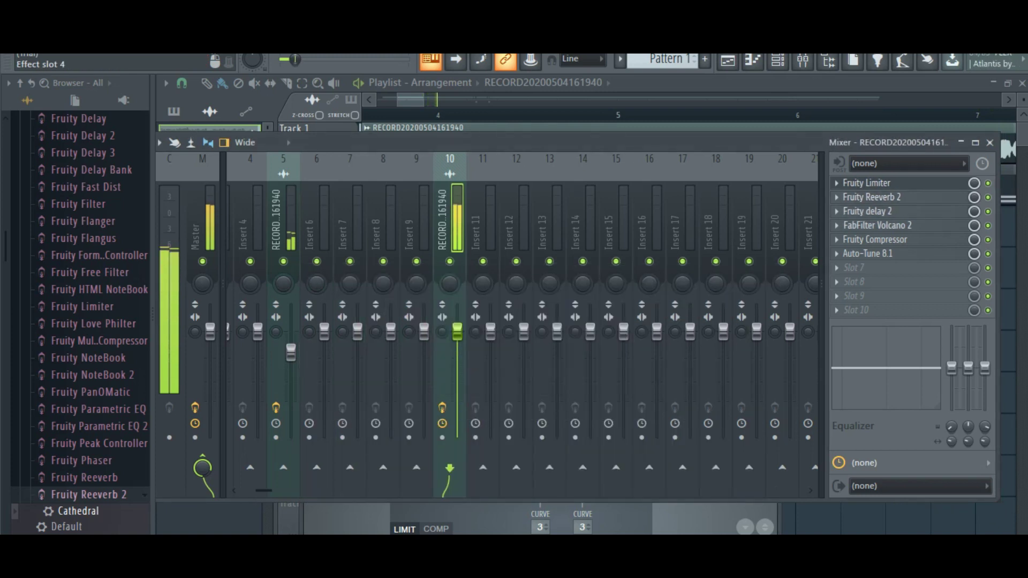
{"action": "left_click", "coordinate": [869, 226]}
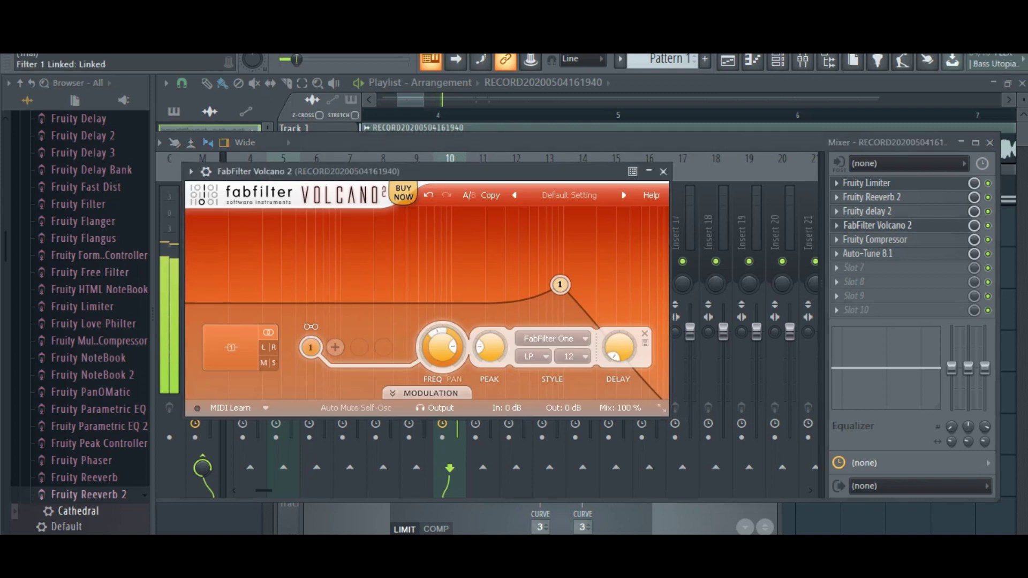
{"action": "left_click", "coordinate": [869, 225]}
{"action": "left_click", "coordinate": [875, 239]}
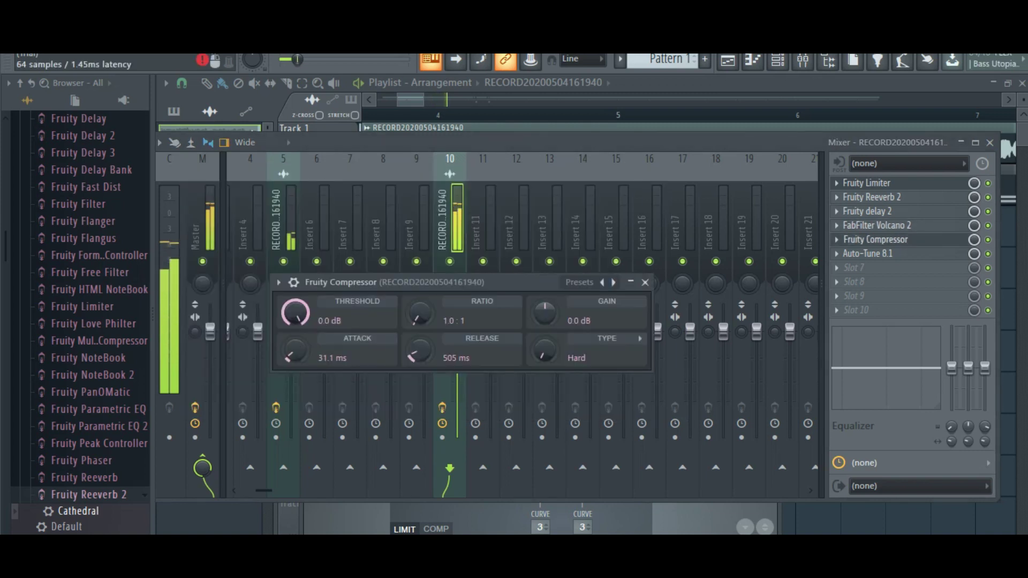
{"action": "left_click", "coordinate": [875, 239]}
{"action": "left_click", "coordinate": [836, 267]}
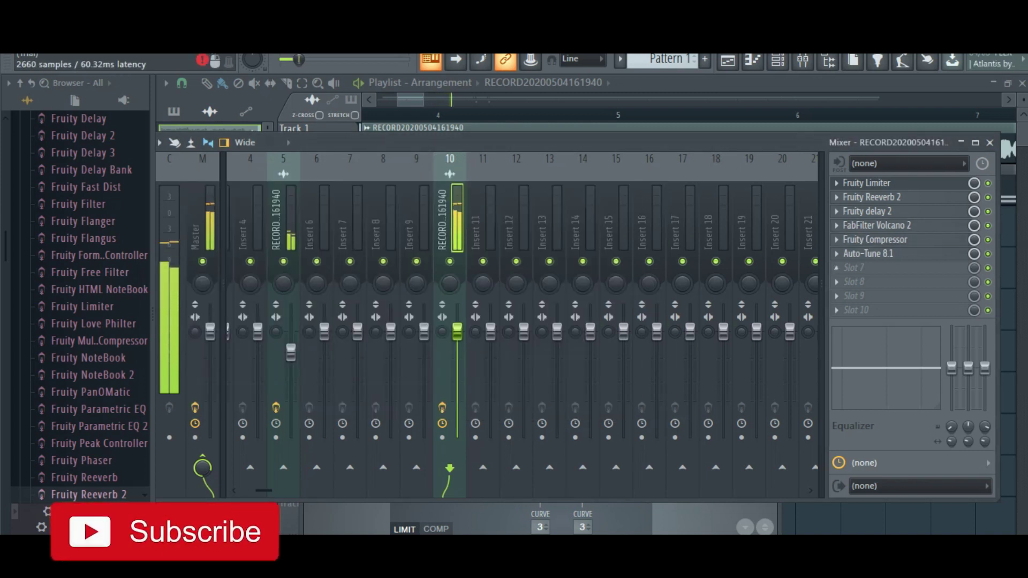
{"action": "left_click", "coordinate": [869, 254]}
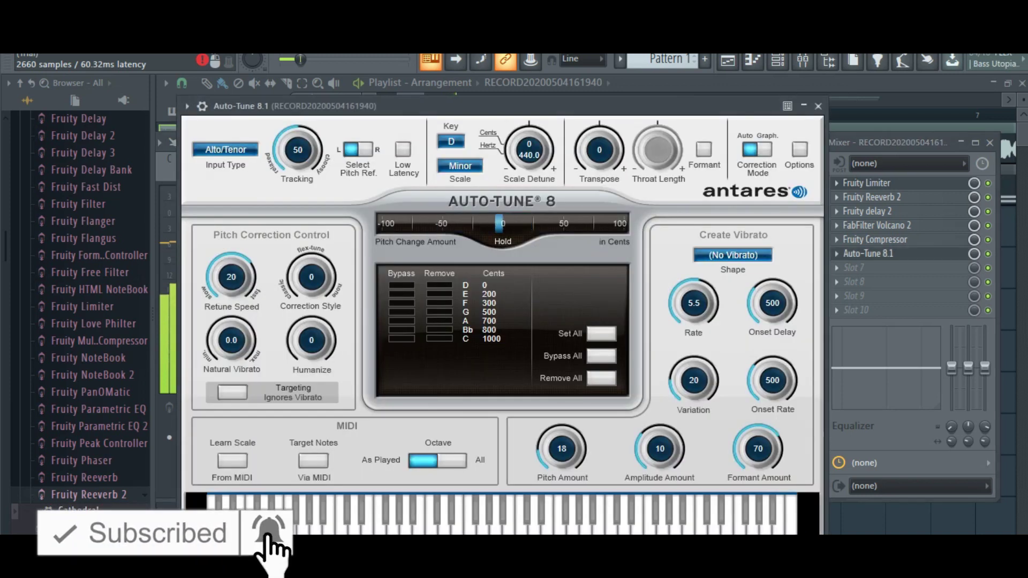
{"action": "left_click", "coordinate": [818, 106]}
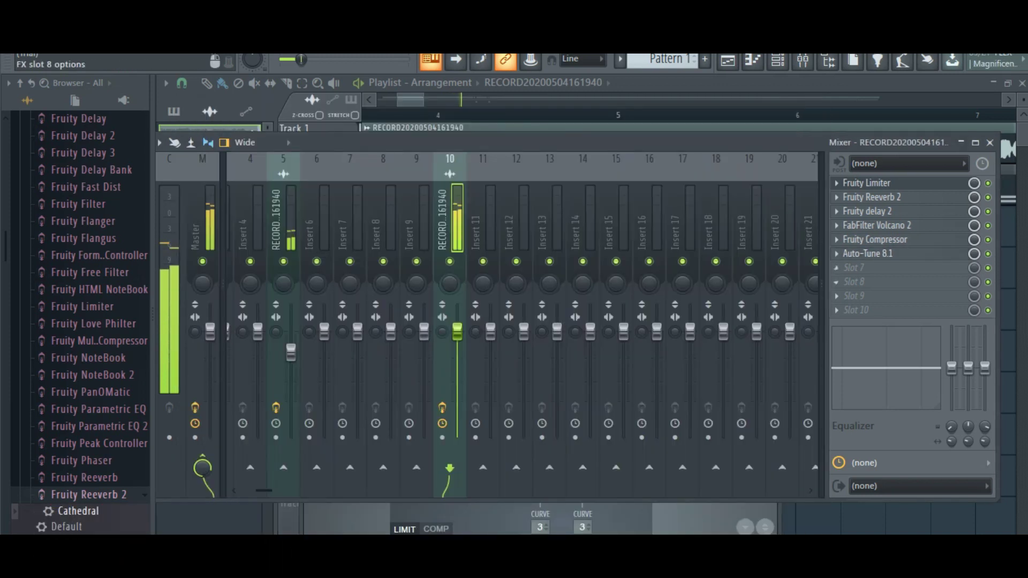
Step: Load Fruity Parametric EQ into effect slot 7 of the vocal insert
{"action": "left_click", "coordinate": [837, 268]}
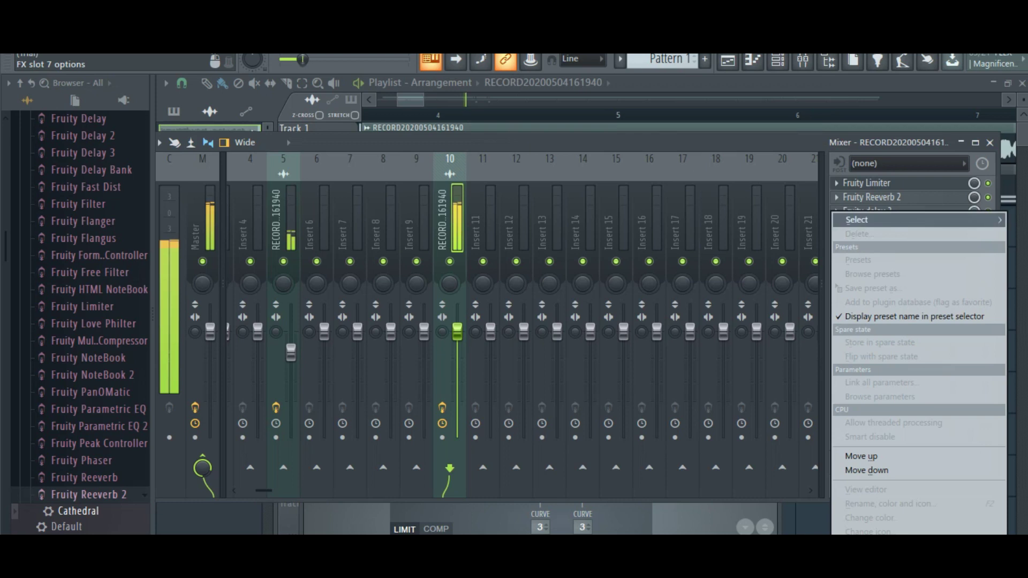
{"action": "mouse_move", "coordinate": [857, 219]}
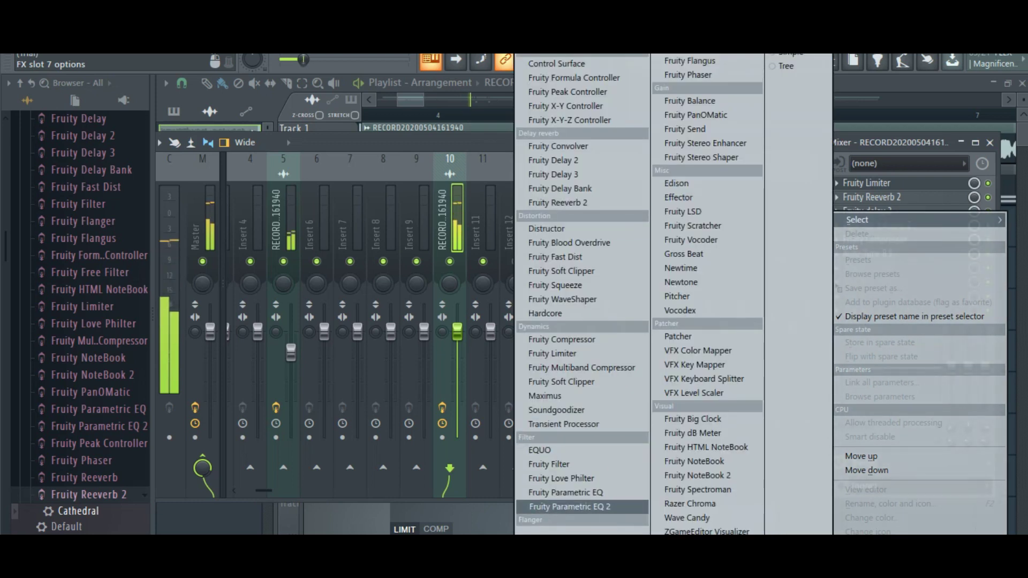
{"action": "left_click", "coordinate": [562, 493]}
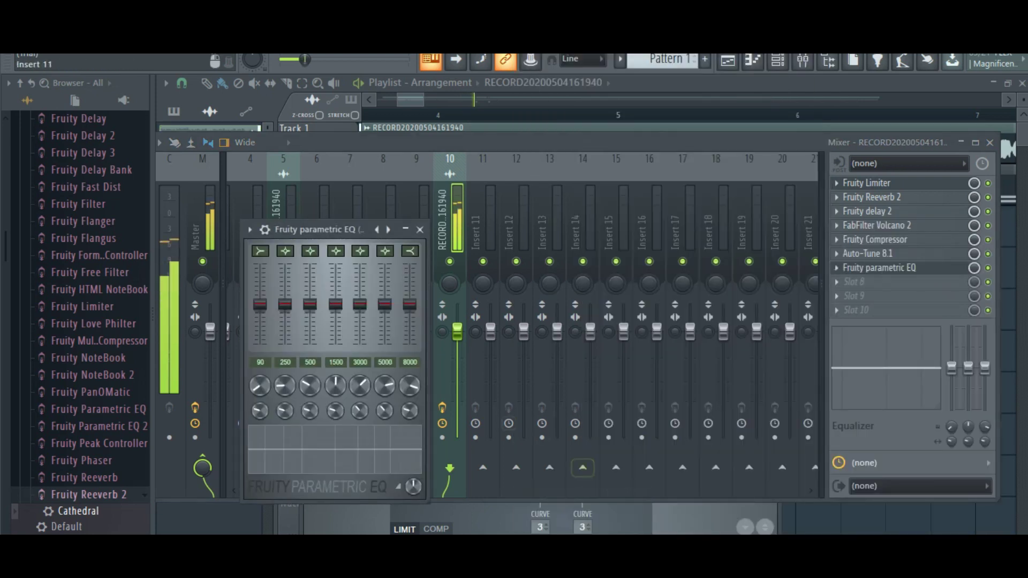
{"action": "left_click", "coordinate": [420, 229]}
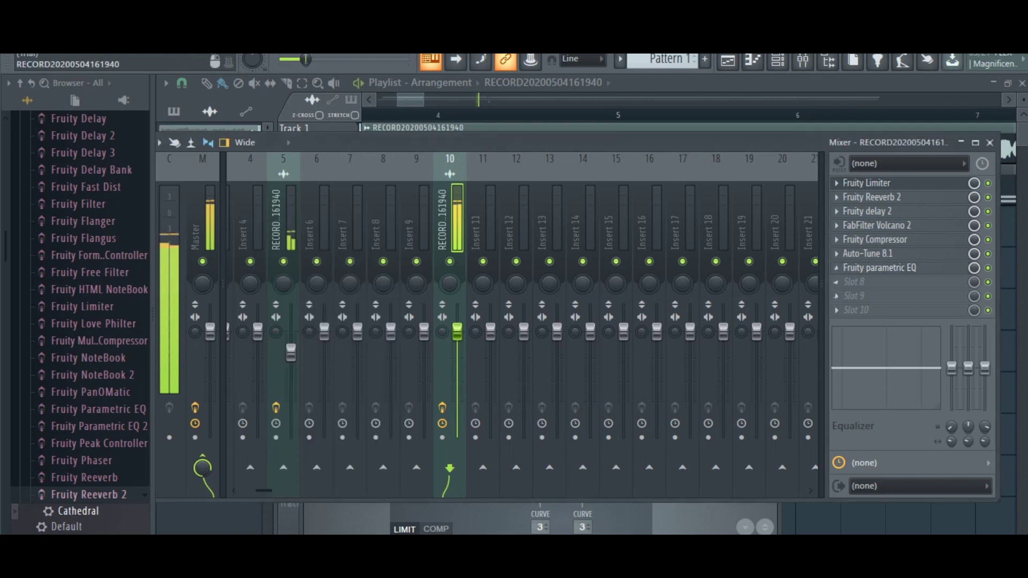
Step: Replace the effect in slot 7 of the vocal insert with Fruity Parametric EQ 2
{"action": "left_click", "coordinate": [837, 268]}
{"action": "mouse_move", "coordinate": [867, 200]}
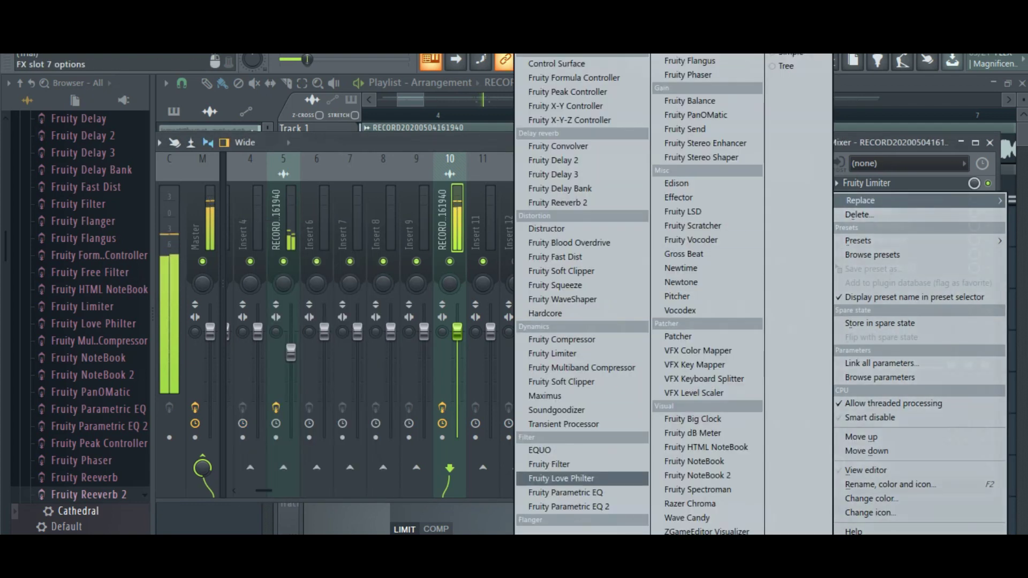
{"action": "left_click", "coordinate": [568, 506]}
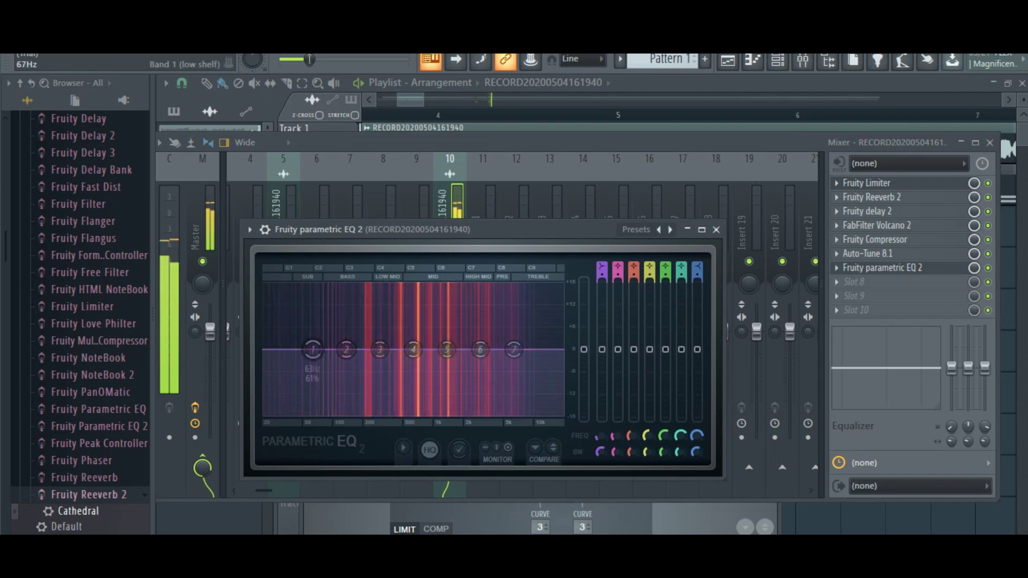
Step: Set the filter type of EQ band 1 to high pass and of band 7 to low pass
{"action": "right_click", "coordinate": [314, 351]}
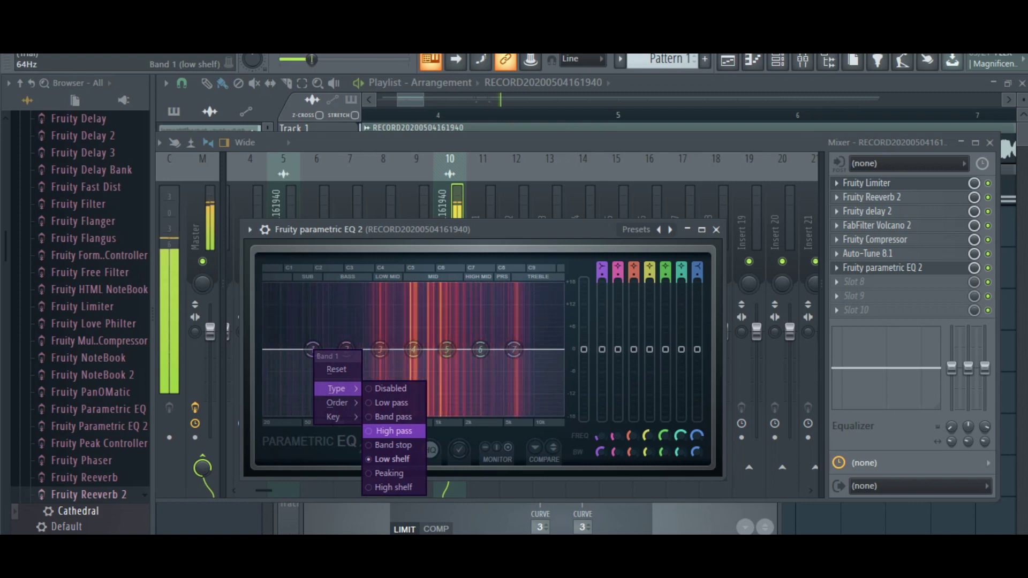
{"action": "left_click", "coordinate": [394, 431]}
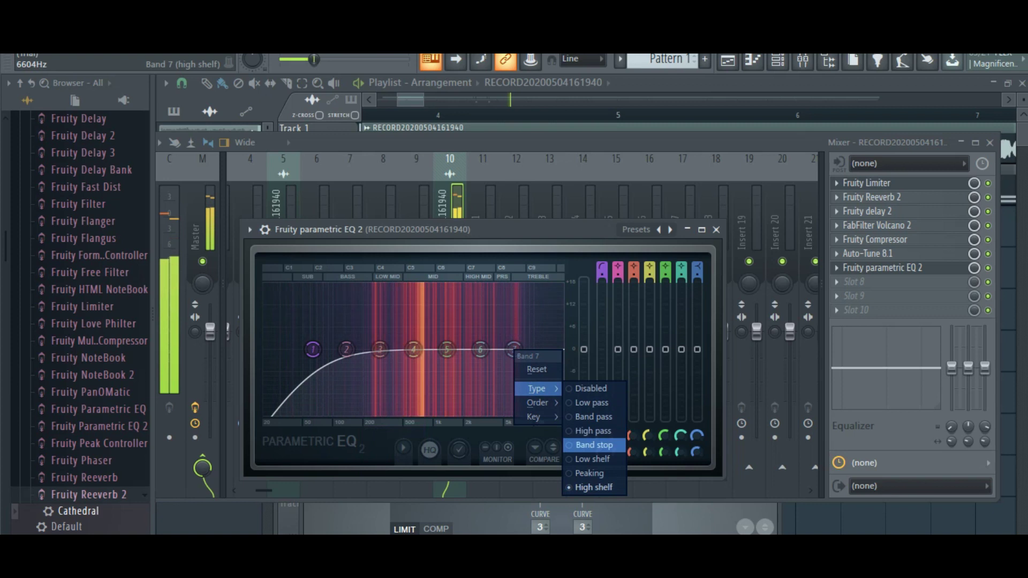
{"action": "left_click", "coordinate": [593, 431]}
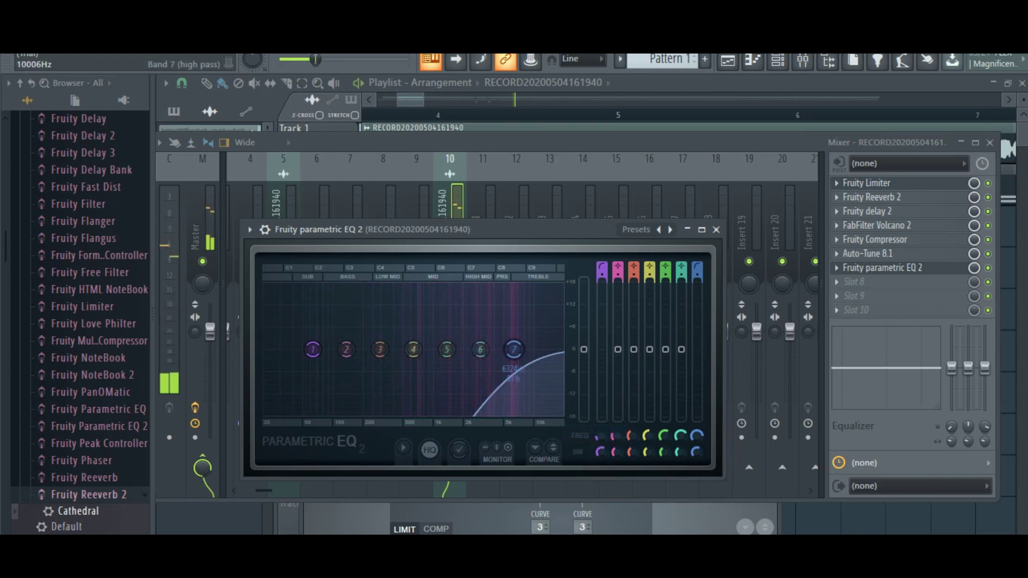
{"action": "mouse_move", "coordinate": [535, 388]}
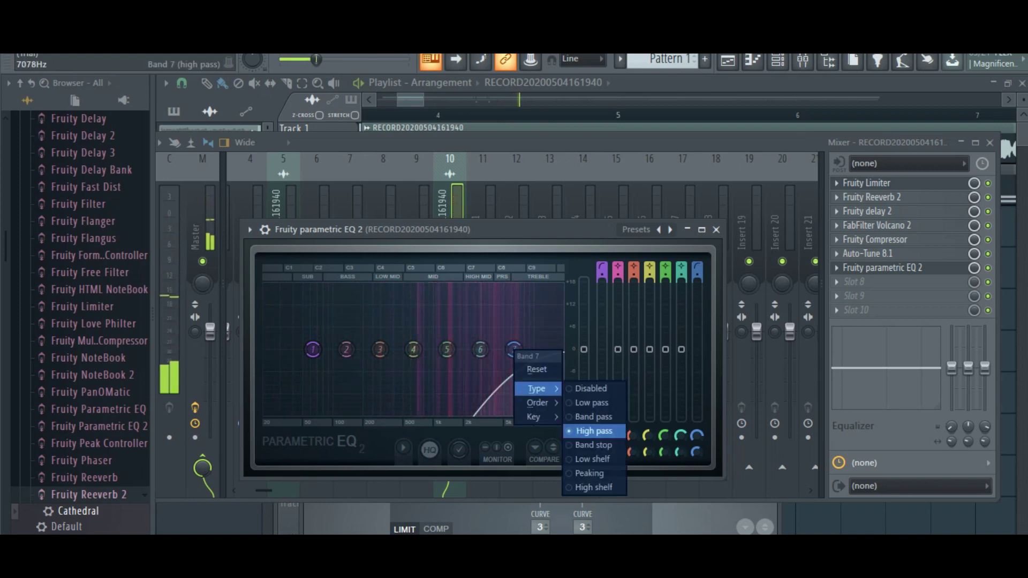
{"action": "left_click", "coordinate": [593, 402]}
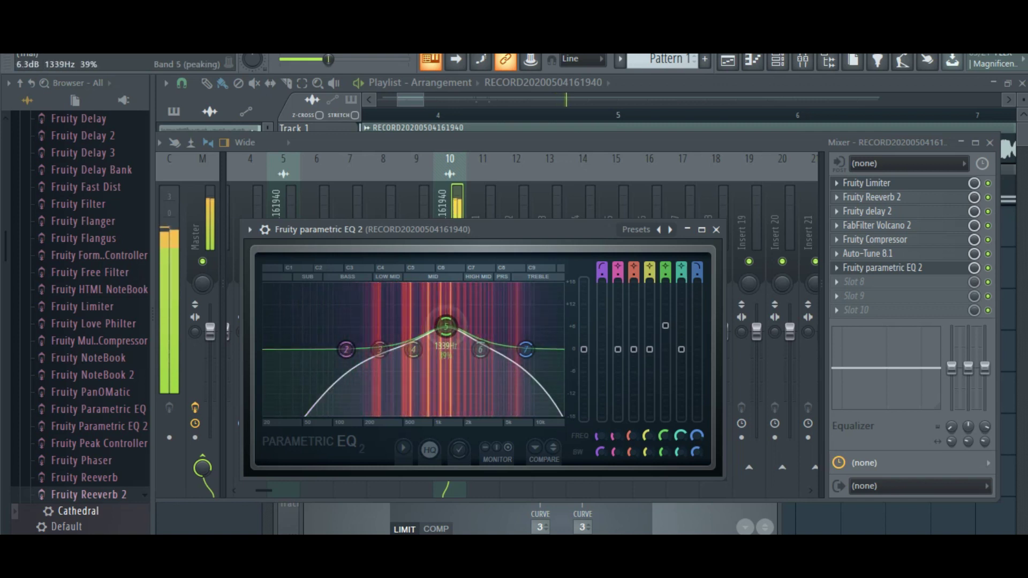
Step: Shape the vocal EQ with a moderate boost on band 5 and a slight boost on band 6, and close the mixer
{"action": "left_click_drag", "start_coordinate": [446, 325], "coordinate": [446, 330]}
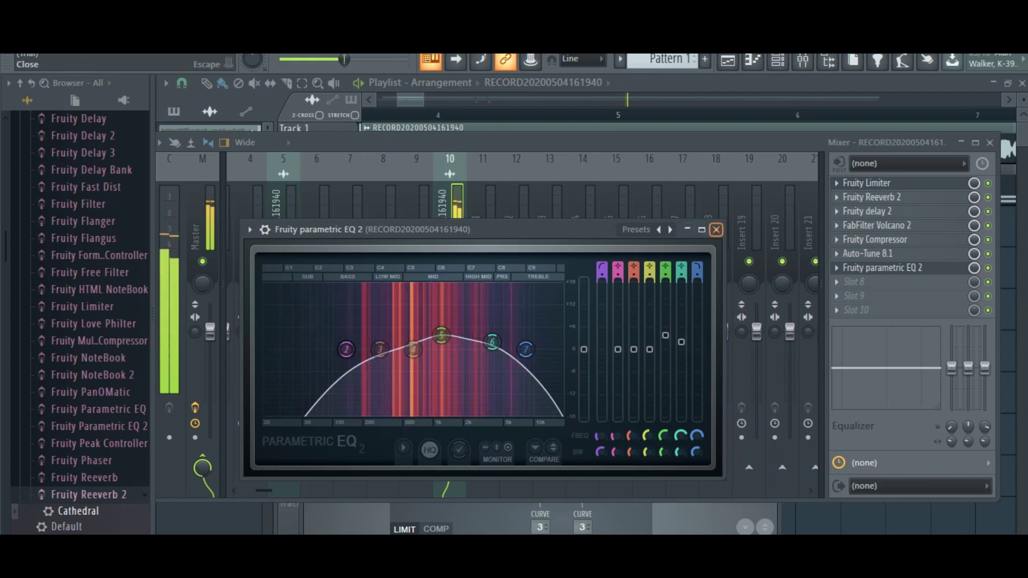
{"action": "left_click", "coordinate": [716, 229]}
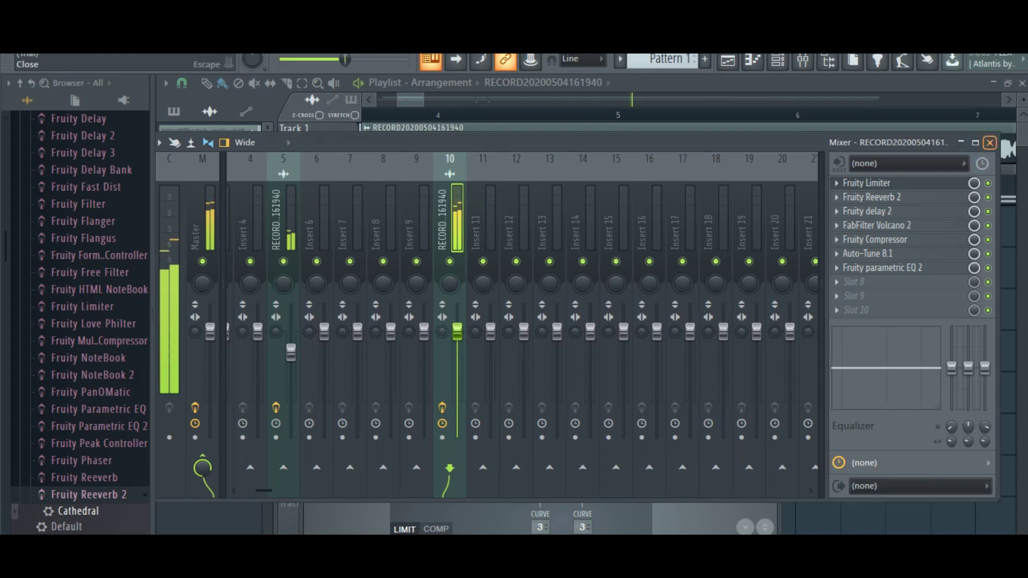
{"action": "left_click", "coordinate": [989, 142]}
Step: Follow the playback of the equalised vocal through the second half of the arrangement in the playlist
{"action": "scroll", "coordinate": [688, 148], "scroll_direction": "down", "scroll_amount": 4}
{"action": "left_click_drag", "start_coordinate": [422, 100], "coordinate": [634, 99]}
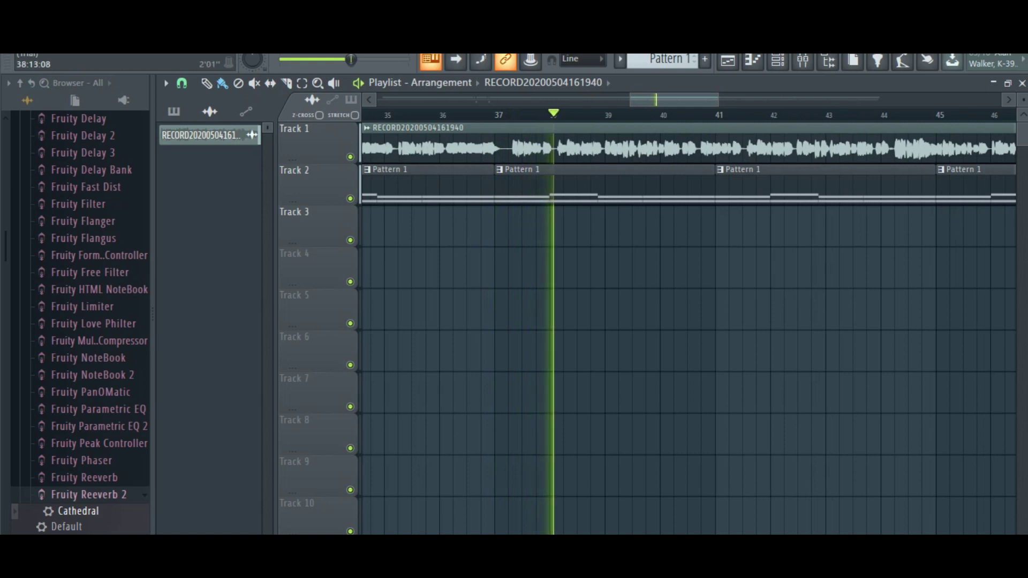
{"action": "scroll", "coordinate": [672, 321], "scroll_direction": "up", "scroll_amount": 2}
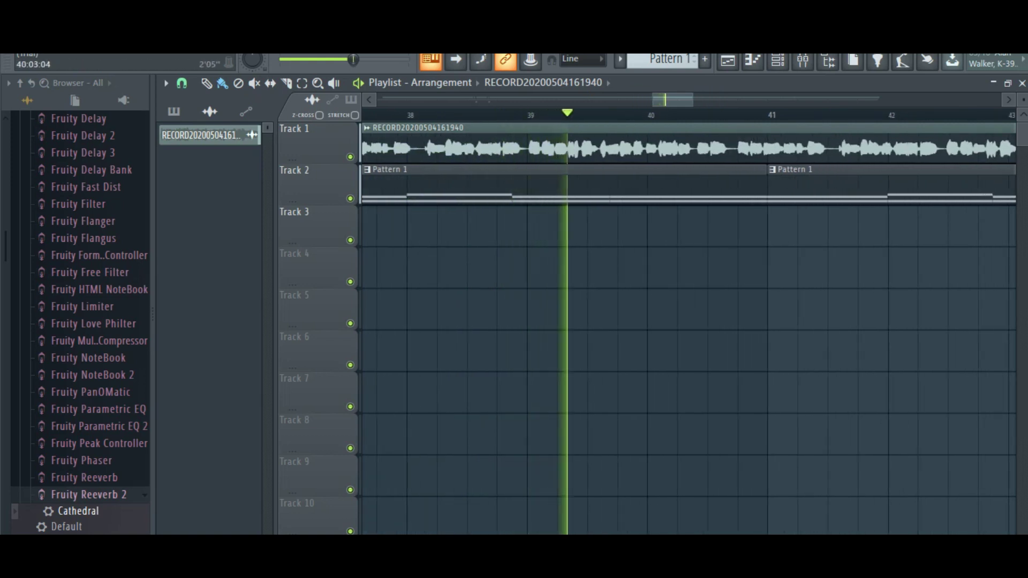
{"action": "mouse_move", "coordinate": [667, 100]}
{"action": "left_mouse_down"}
{"action": "mouse_move", "coordinate": [684, 99]}
{"action": "mouse_move", "coordinate": [667, 100]}
{"action": "left_mouse_up"}
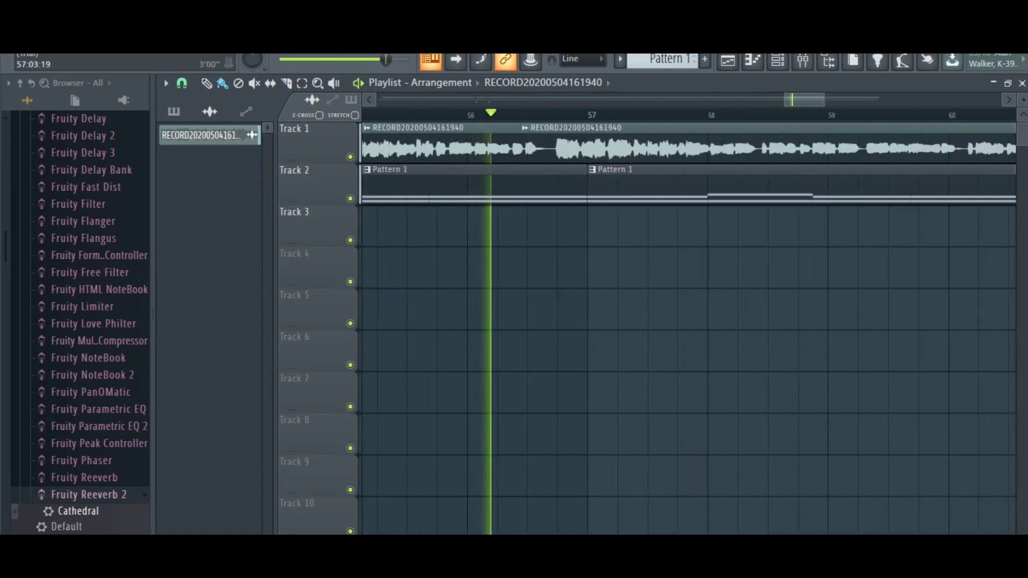
{"action": "scroll", "coordinate": [609, 322], "scroll_direction": "down", "scroll_amount": 2}
{"action": "scroll", "coordinate": [609, 321], "scroll_direction": "up", "scroll_amount": 2}
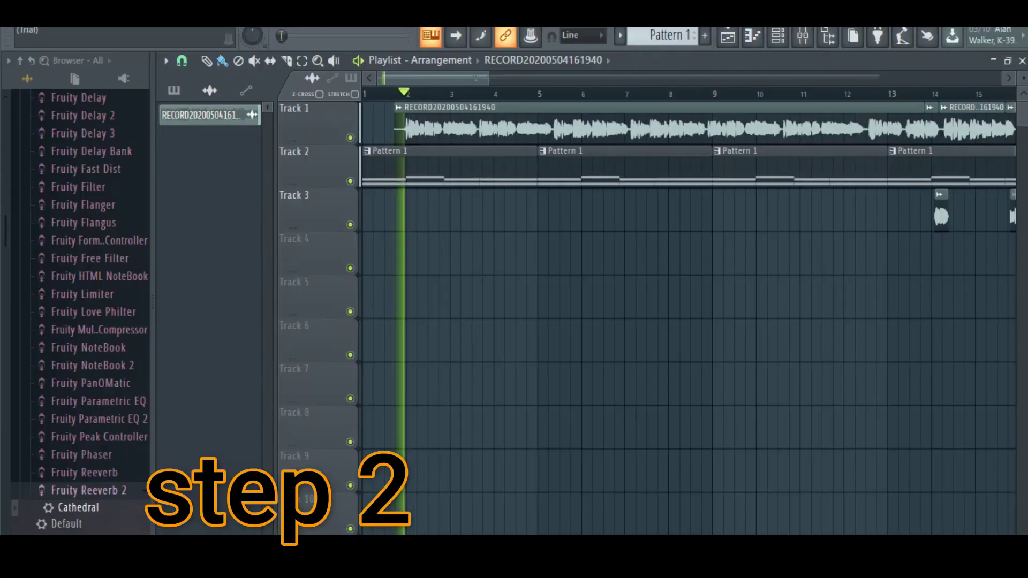
Step: Bypass the loaded effects on the vocal's mixer insert 10, leaving only Fruity parametric EQ 2 enabled
{"action": "left_click", "coordinate": [802, 36]}
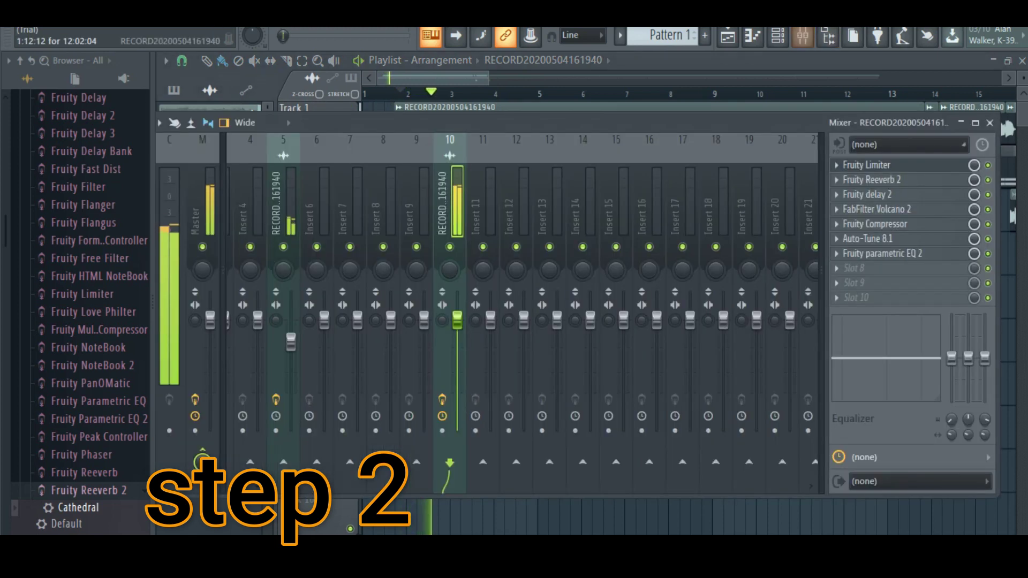
{"action": "left_click", "coordinate": [988, 165]}
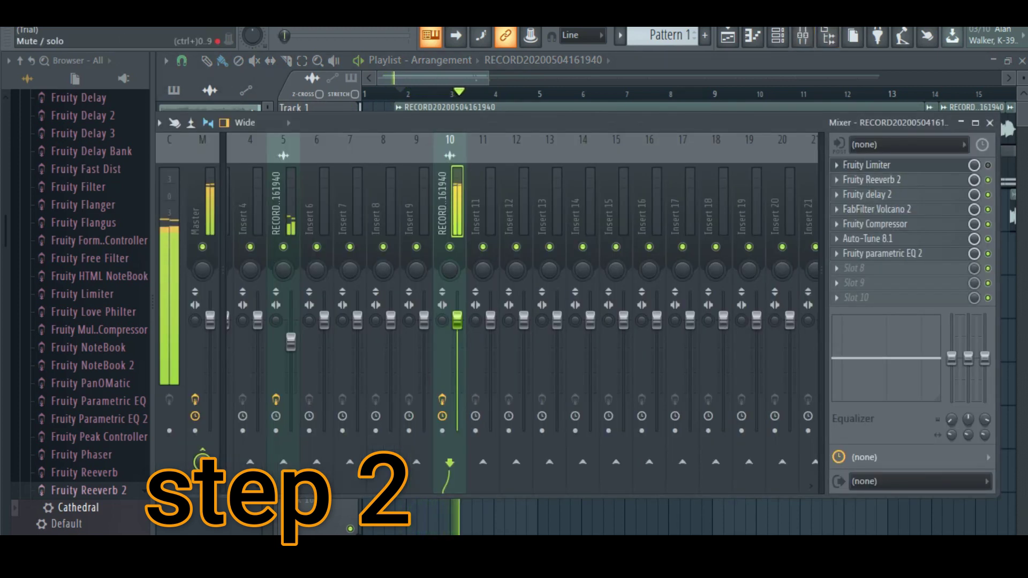
{"action": "left_click", "coordinate": [988, 180]}
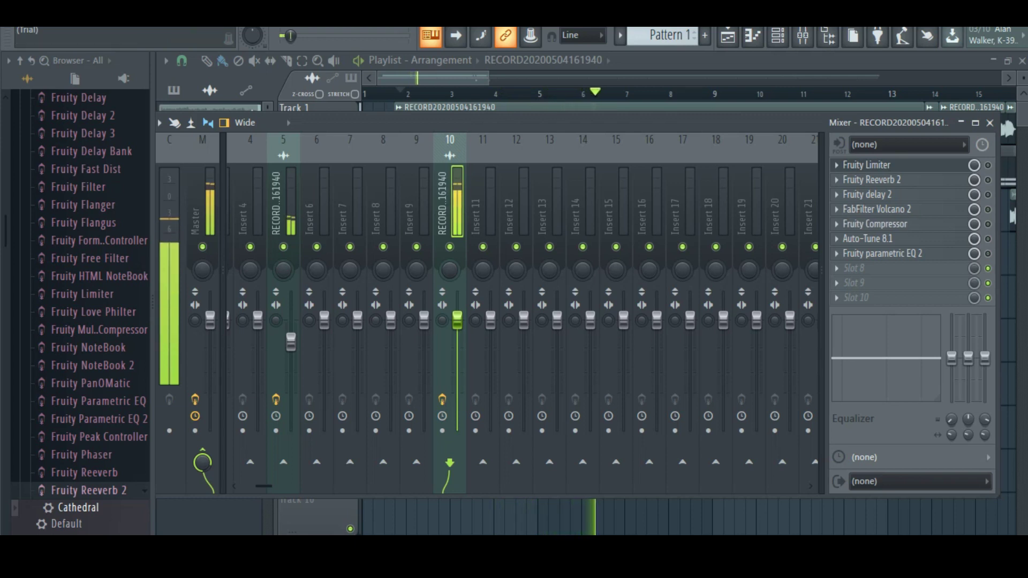
{"action": "left_click_drag", "start_coordinate": [782, 123], "coordinate": [718, 147]}
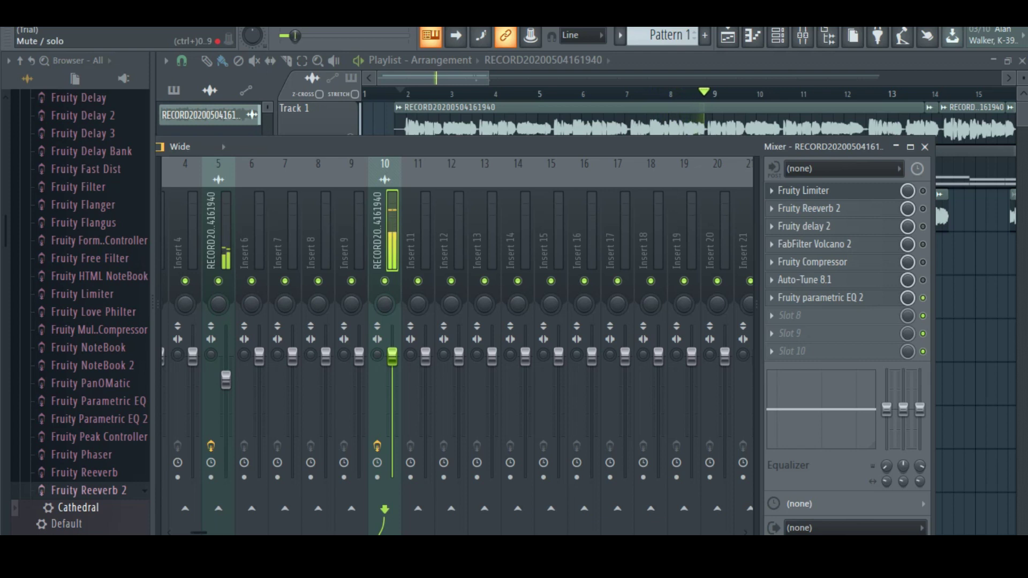
Step: Rebalance Fruity parametric EQ 2 by boosting band 4, lowering band 5 to near 0 dB and moving band 7 to about 7 kHz
{"action": "left_click", "coordinate": [819, 298]}
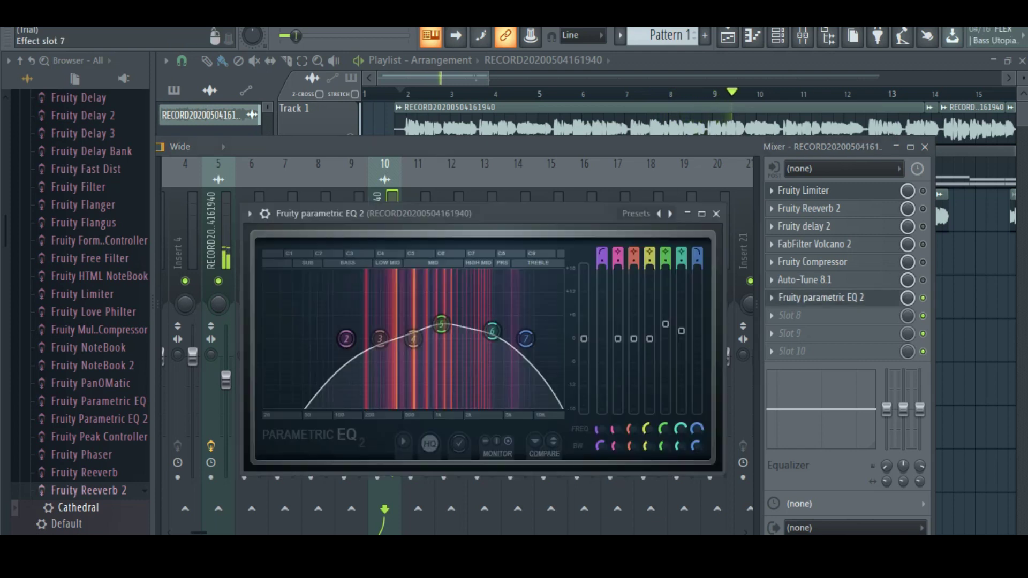
{"action": "left_click_drag", "start_coordinate": [414, 338], "coordinate": [493, 322]}
{"action": "right_click", "coordinate": [526, 339]}
{"action": "left_click", "coordinate": [549, 359]}
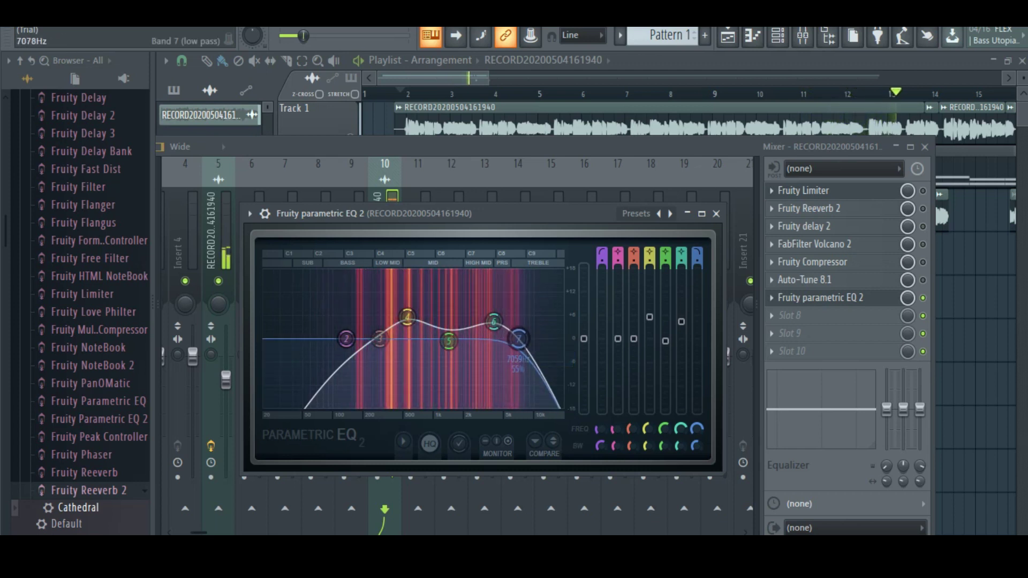
Step: Set the filter type of band 7 in Fruity parametric EQ 2 to Disabled
{"action": "right_click", "coordinate": [520, 341]}
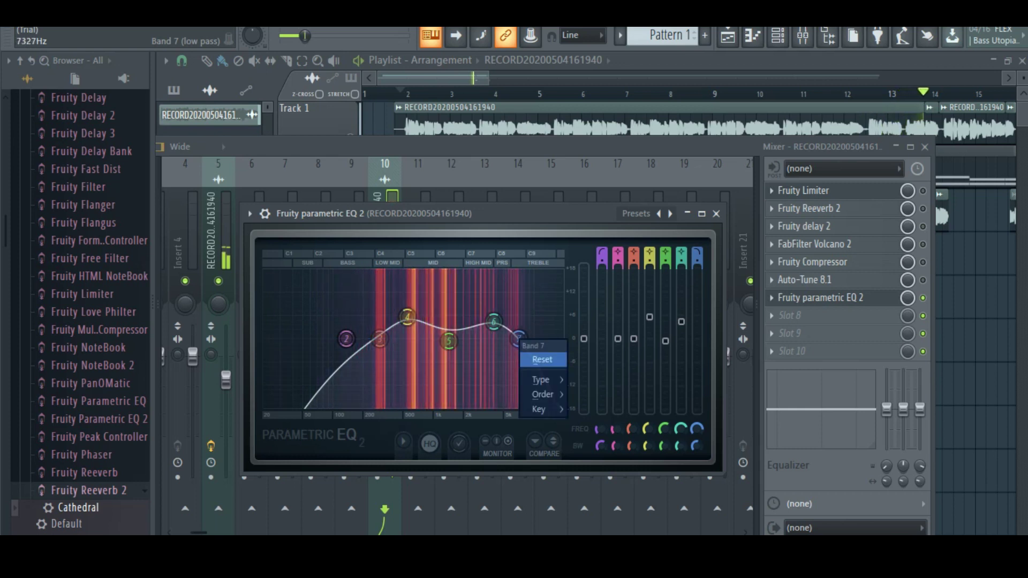
{"action": "mouse_move", "coordinate": [541, 379]}
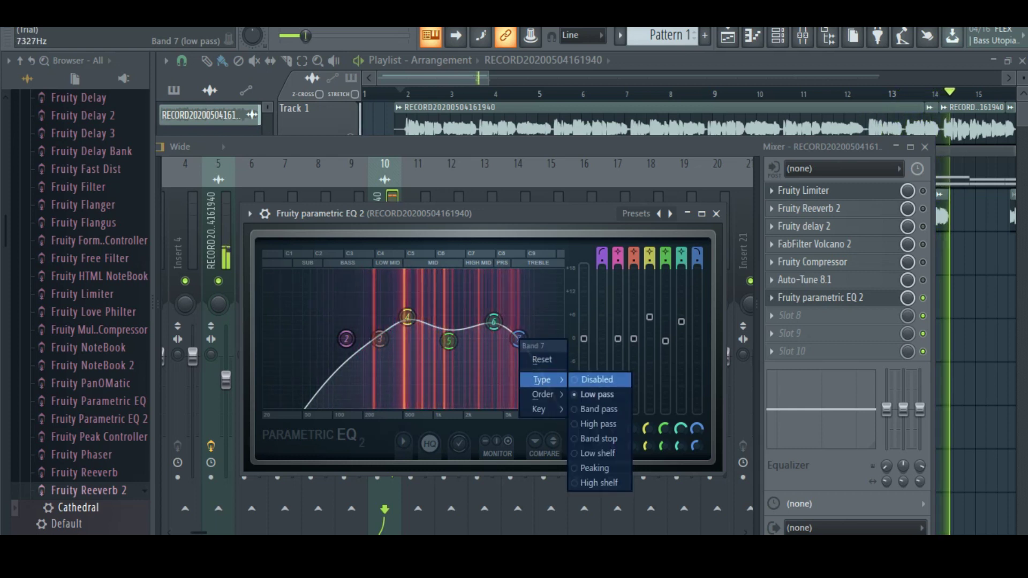
{"action": "left_click", "coordinate": [595, 379]}
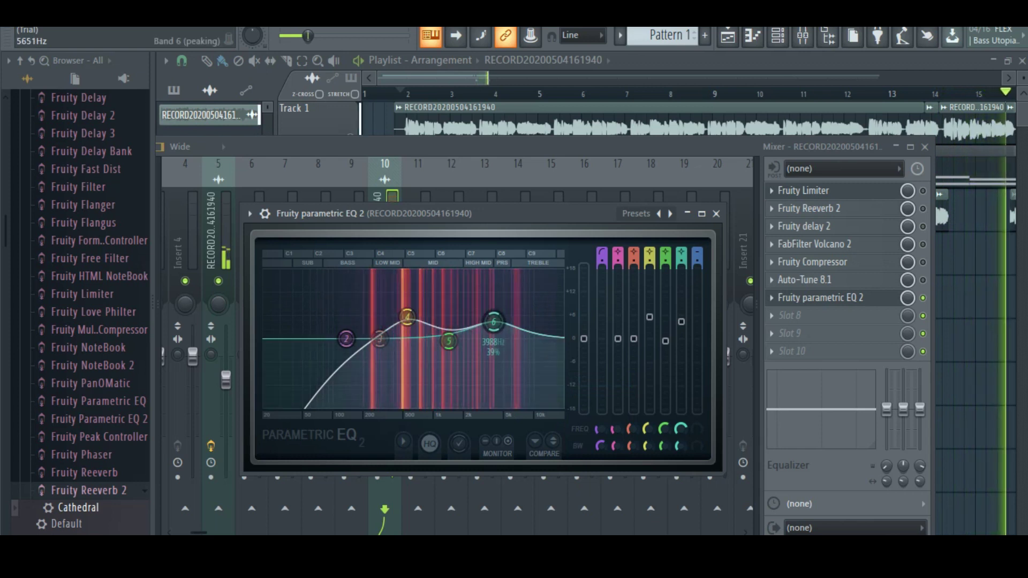
Step: Tune EQ band 6 to the D#1 key frequency of 38.9 Hz
{"action": "right_click", "coordinate": [493, 322]}
{"action": "mouse_move", "coordinate": [525, 363]}
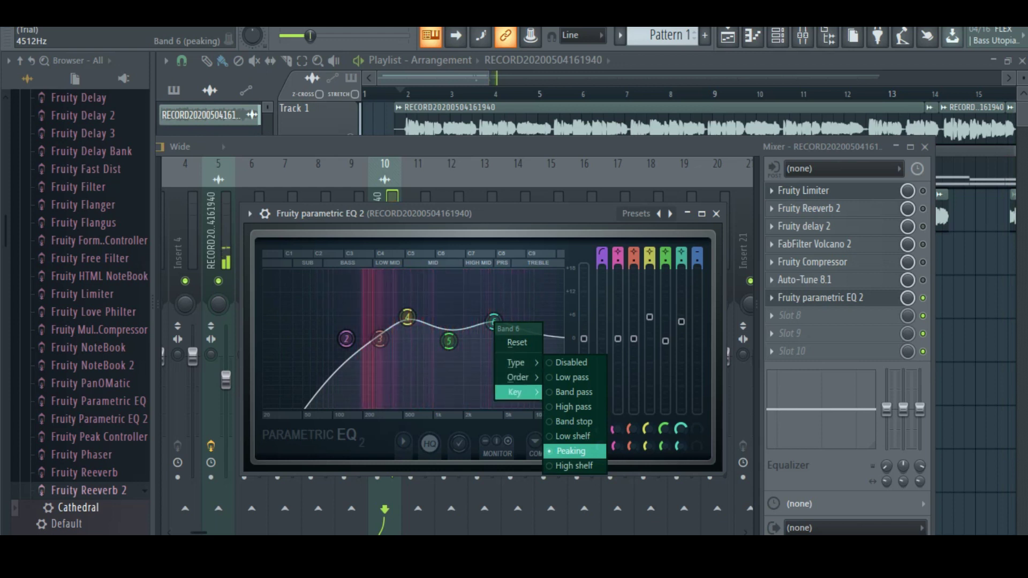
{"action": "mouse_move", "coordinate": [515, 392]}
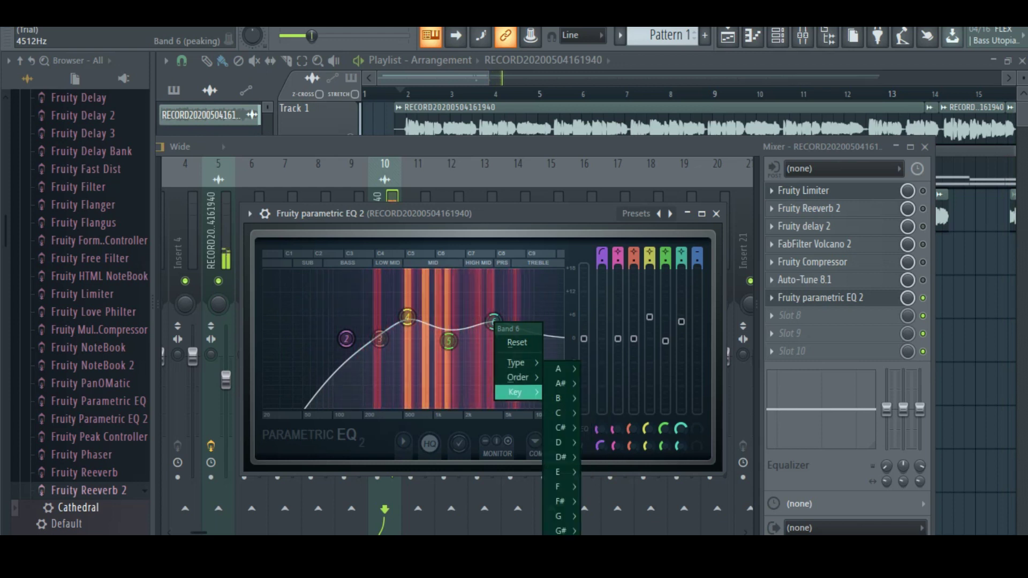
{"action": "mouse_move", "coordinate": [560, 442]}
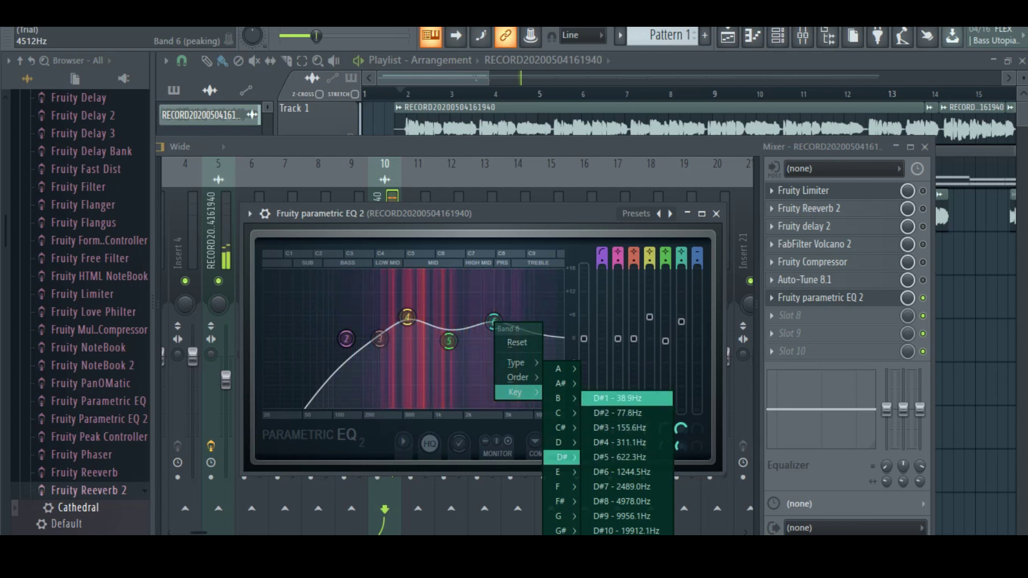
{"action": "left_click", "coordinate": [627, 398]}
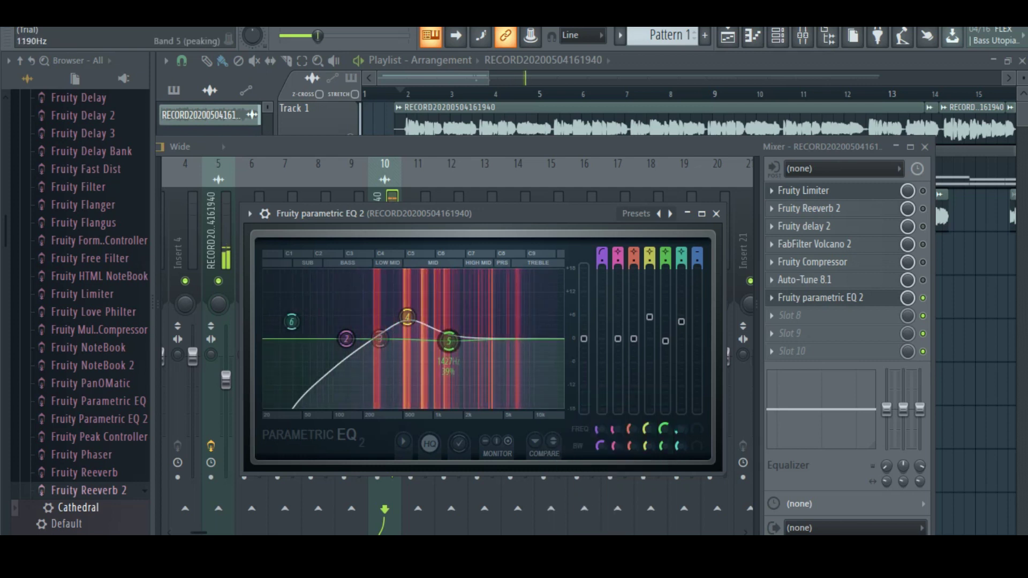
Step: Reshape the vocal EQ curve with band 6 near 0 dB at about 6.3 kHz and moderate boosts on bands 3, 4 and 5
{"action": "left_click_drag", "start_coordinate": [292, 322], "coordinate": [514, 340]}
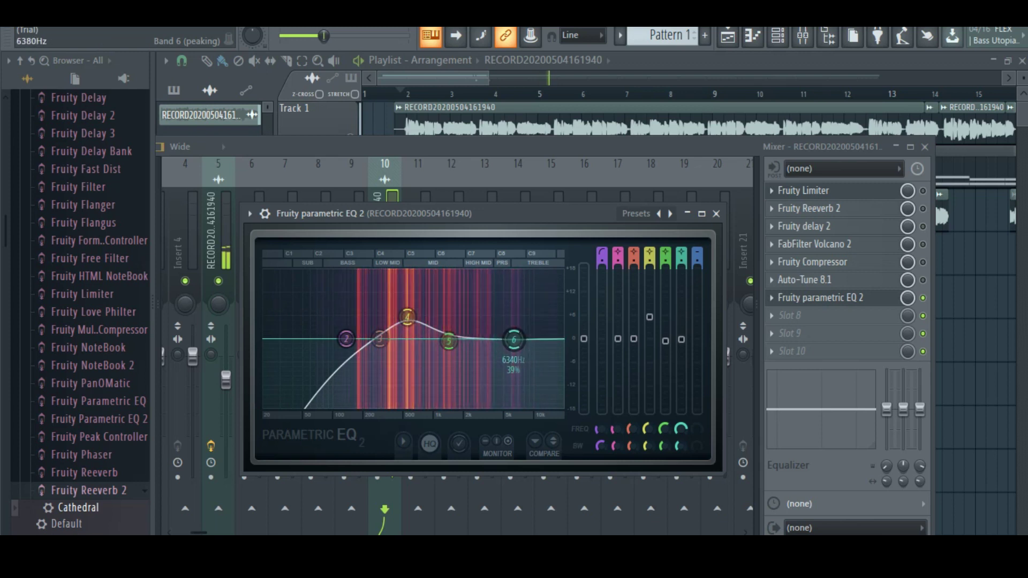
{"action": "left_click_drag", "start_coordinate": [457, 374], "coordinate": [450, 328]}
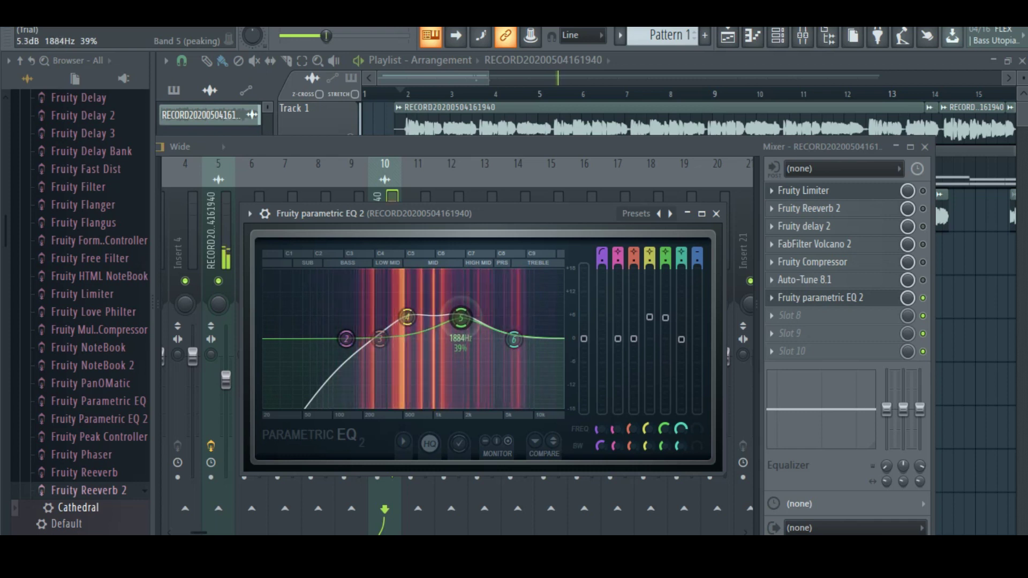
{"action": "left_click_drag", "start_coordinate": [407, 317], "coordinate": [372, 322]}
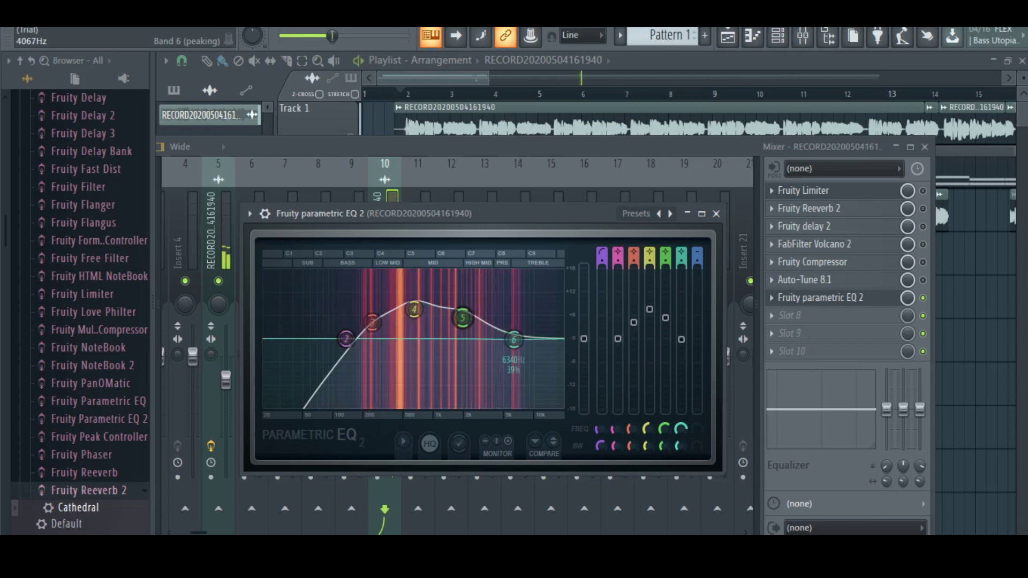
{"action": "left_click_drag", "start_coordinate": [463, 318], "coordinate": [475, 319]}
{"action": "left_click_drag", "start_coordinate": [414, 310], "coordinate": [418, 311]}
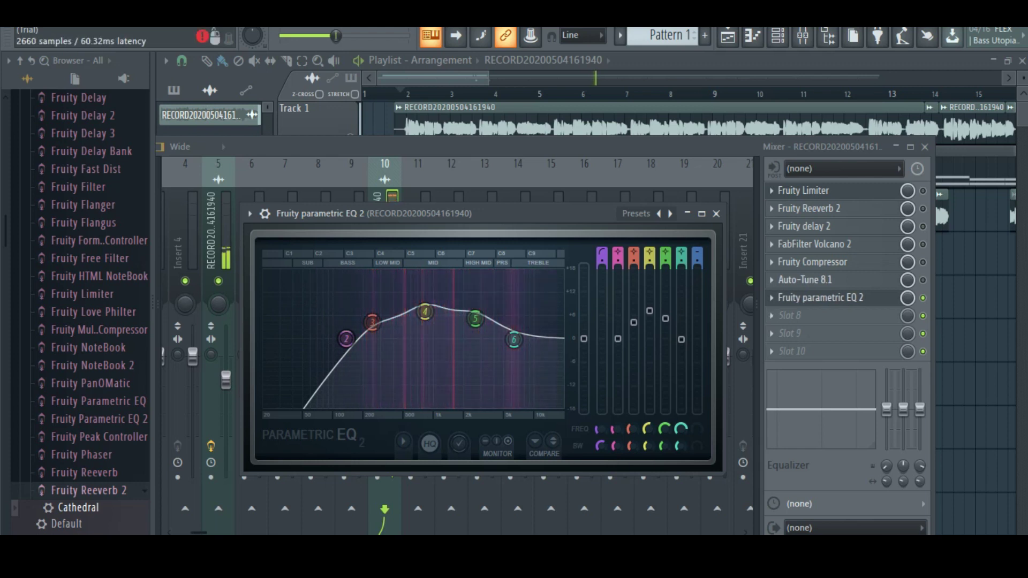
Step: Replace Fruity Compressor in effect slot 5 of the vocal's insert with Transient Processor
{"action": "left_click", "coordinate": [813, 262]}
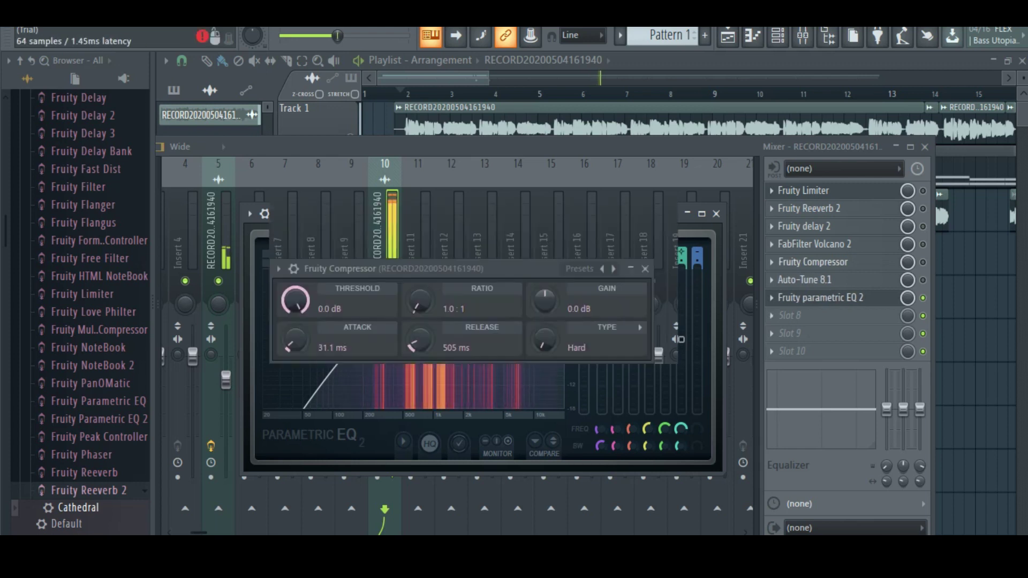
{"action": "left_click", "coordinate": [772, 262]}
{"action": "mouse_move", "coordinate": [796, 183]}
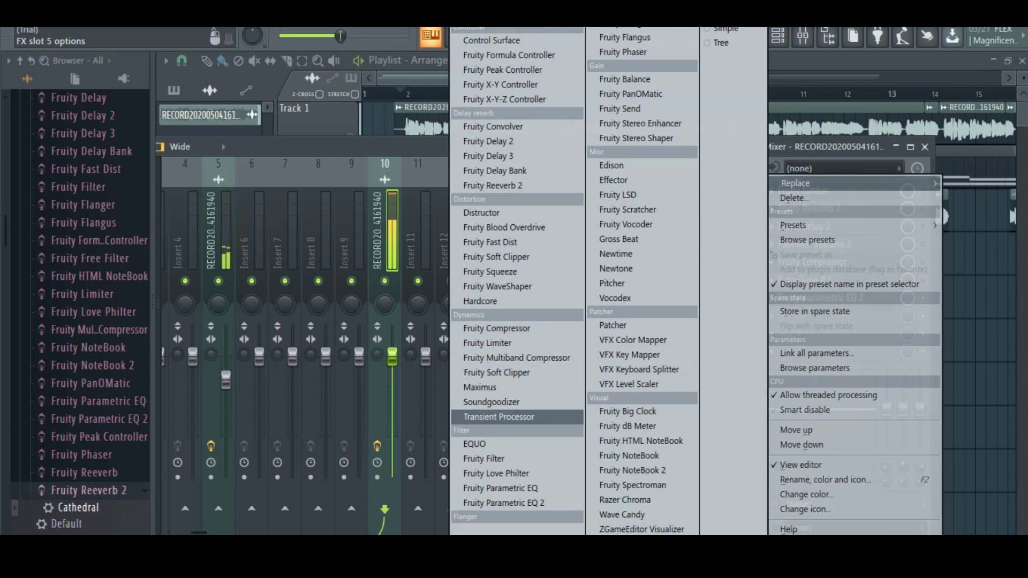
{"action": "left_click", "coordinate": [498, 417]}
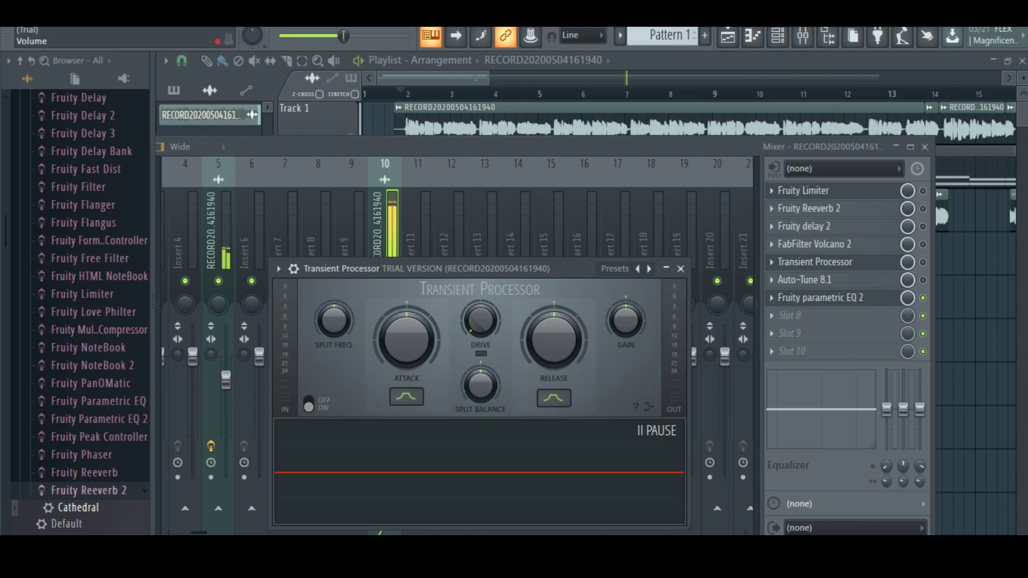
Step: Adjust Transient Processor by raising the release to 70%, increasing the drive and lowering the attack, and close its window
{"action": "left_click_drag", "start_coordinate": [554, 339], "coordinate": [553, 317]}
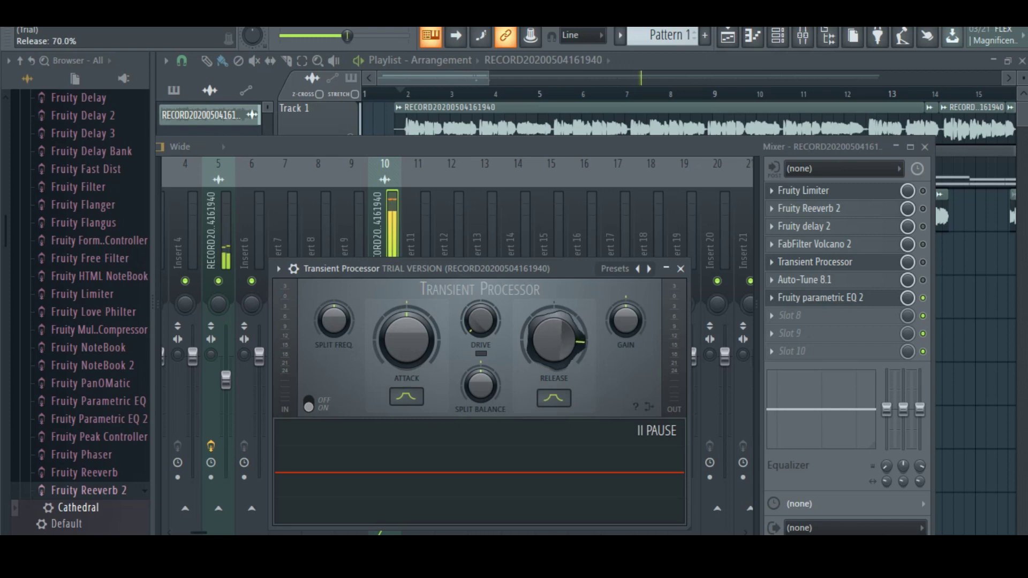
{"action": "left_click_drag", "start_coordinate": [625, 320], "coordinate": [625, 320]}
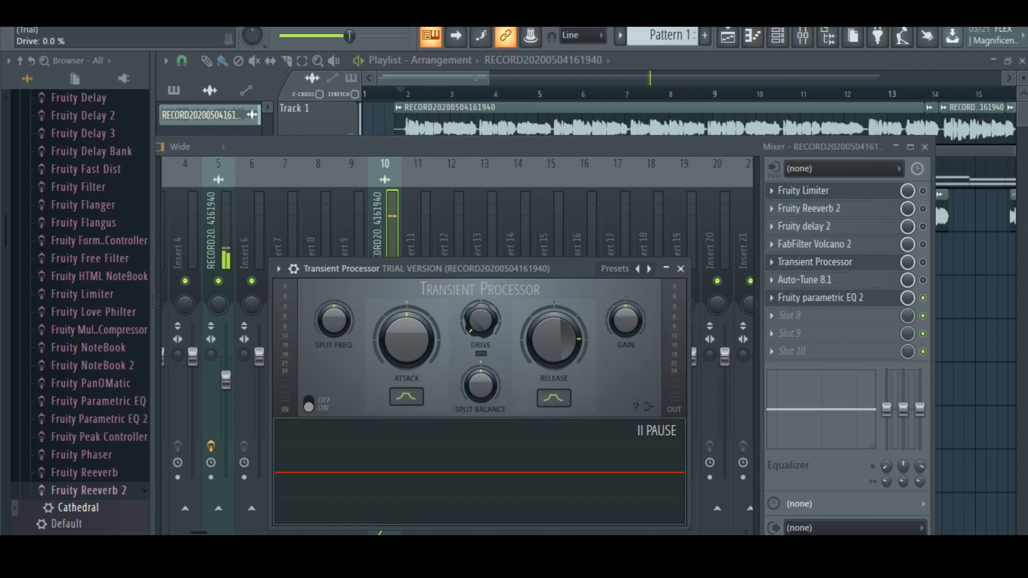
{"action": "left_click_drag", "start_coordinate": [481, 320], "coordinate": [480, 310]}
{"action": "left_click_drag", "start_coordinate": [407, 339], "coordinate": [407, 367]}
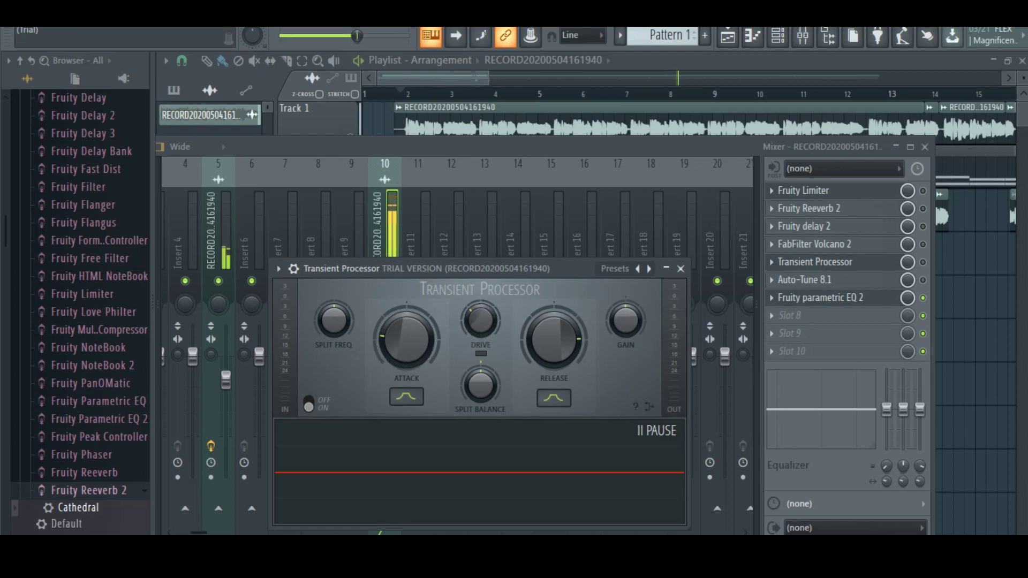
{"action": "mouse_move", "coordinate": [480, 385]}
{"action": "left_mouse_down"}
{"action": "mouse_move", "coordinate": [480, 393]}
{"action": "mouse_move", "coordinate": [481, 381]}
{"action": "left_mouse_up"}
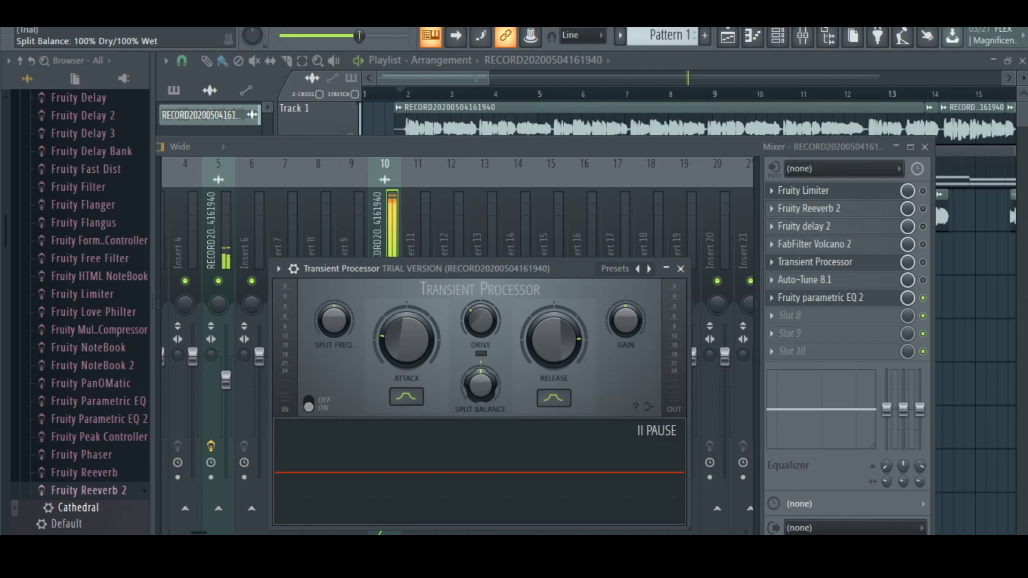
{"action": "left_click", "coordinate": [681, 269]}
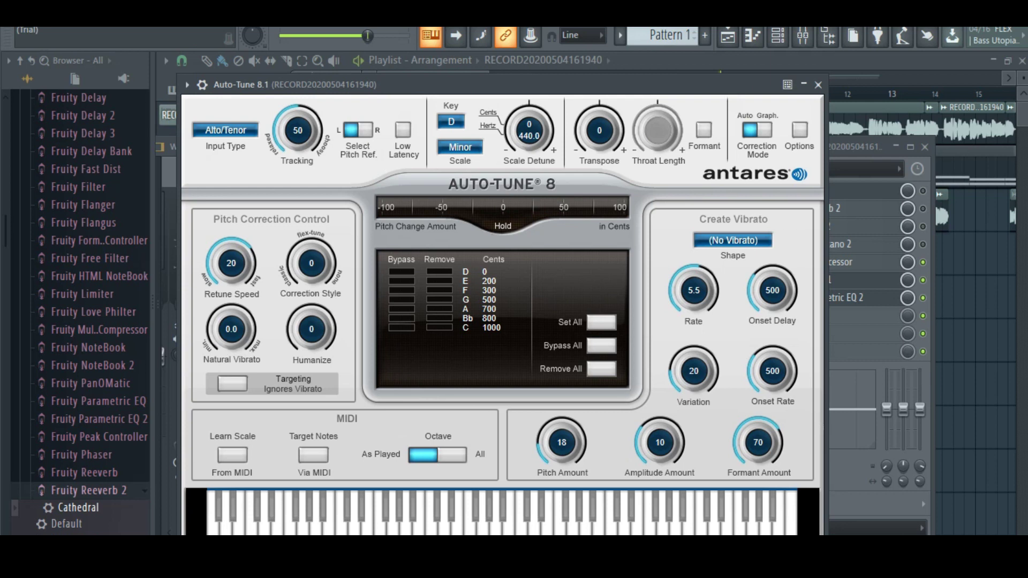
Step: Set the Auto-Tune 8.1 key to D# with the minor scale kept, and put its window away
{"action": "left_click", "coordinate": [451, 121]}
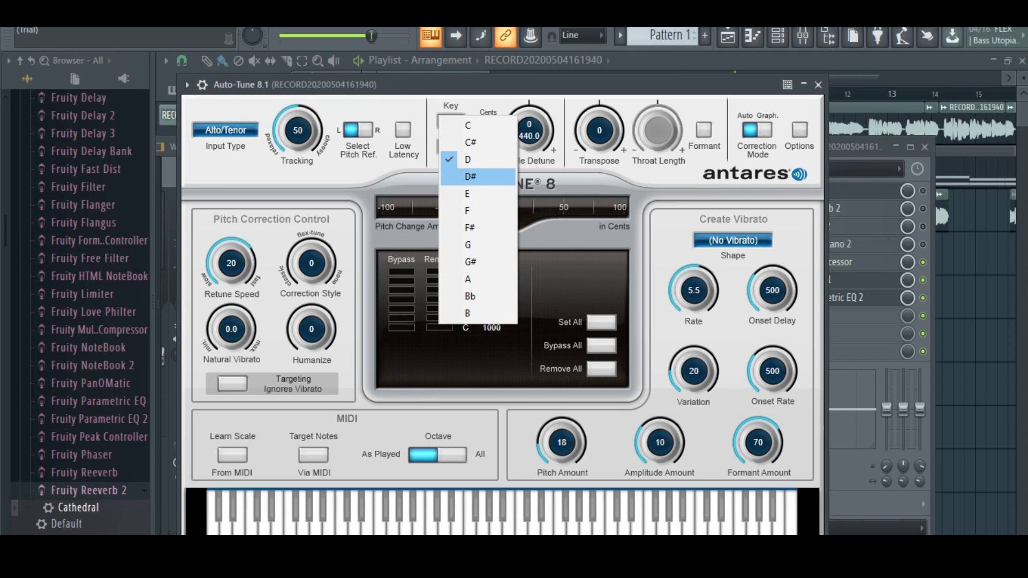
{"action": "left_click", "coordinate": [470, 176]}
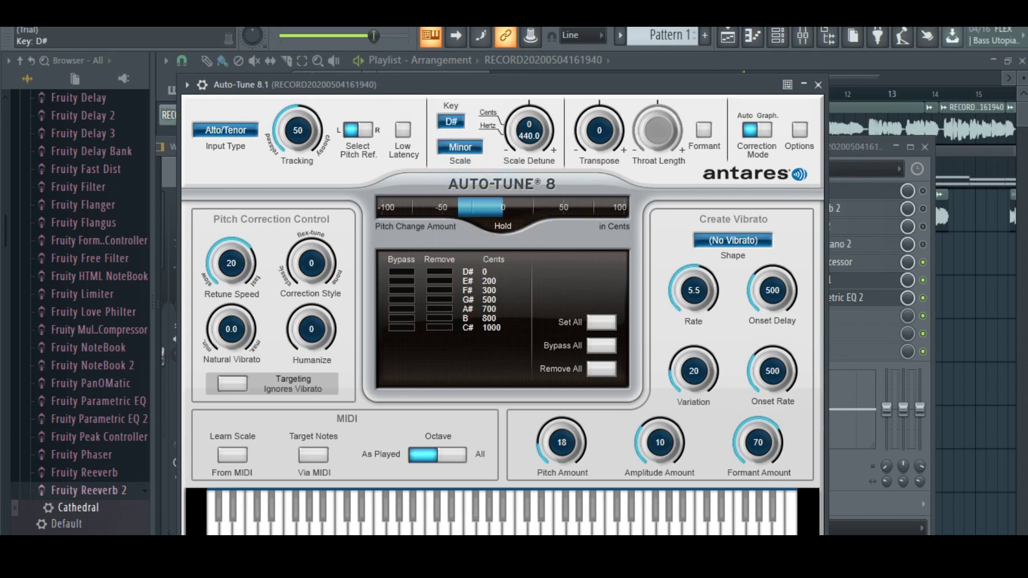
{"action": "left_click", "coordinate": [804, 84]}
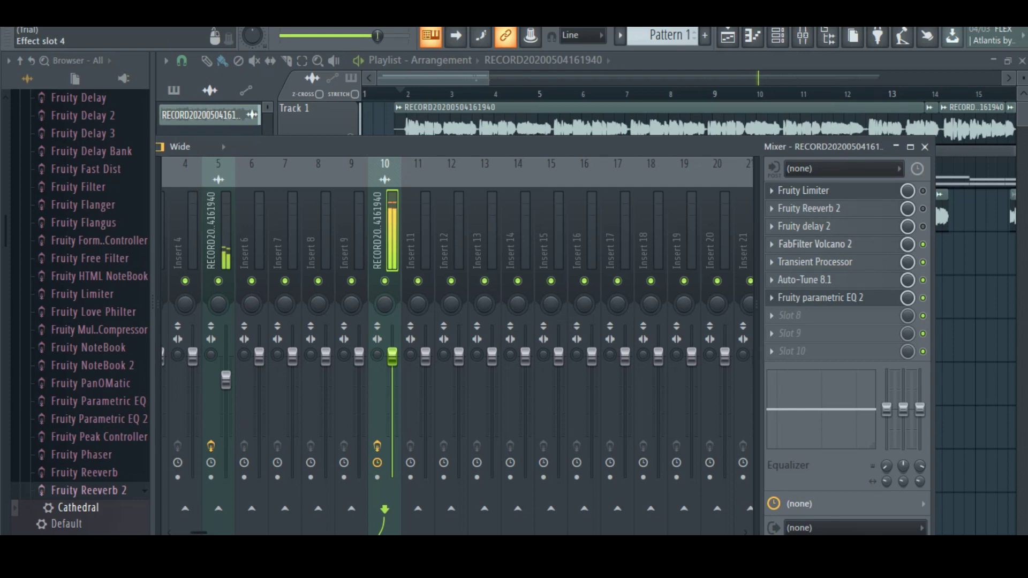
Step: Browse the Allround and Best of preset categories of FabFilter Volcano 2
{"action": "left_click", "coordinate": [815, 245]}
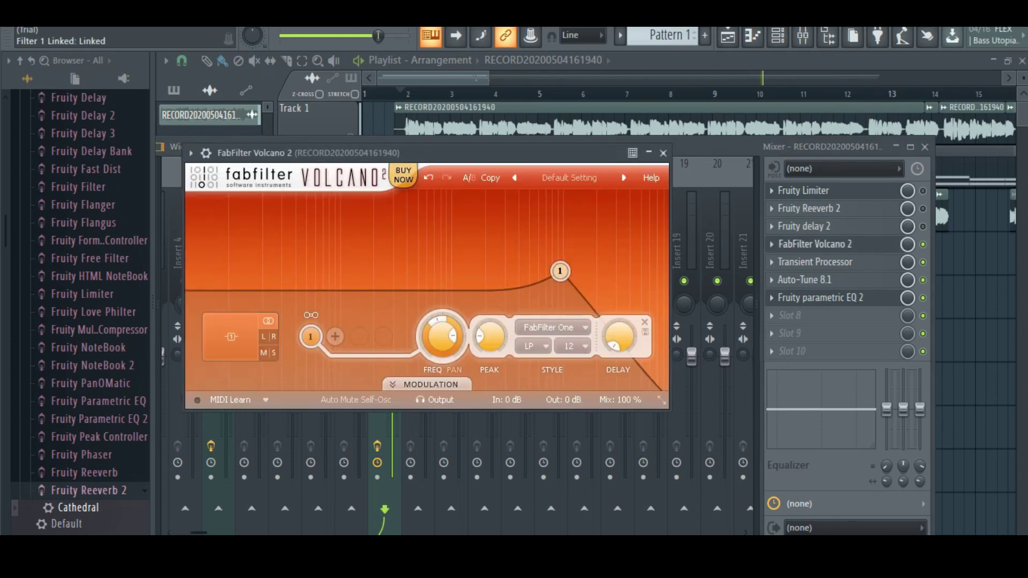
{"action": "left_click", "coordinate": [570, 178]}
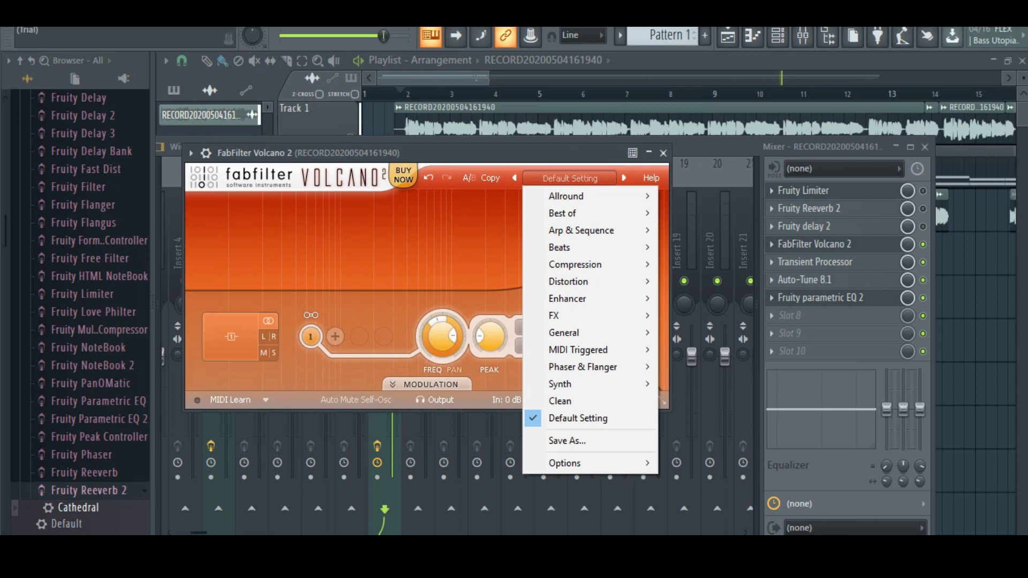
{"action": "mouse_move", "coordinate": [589, 196]}
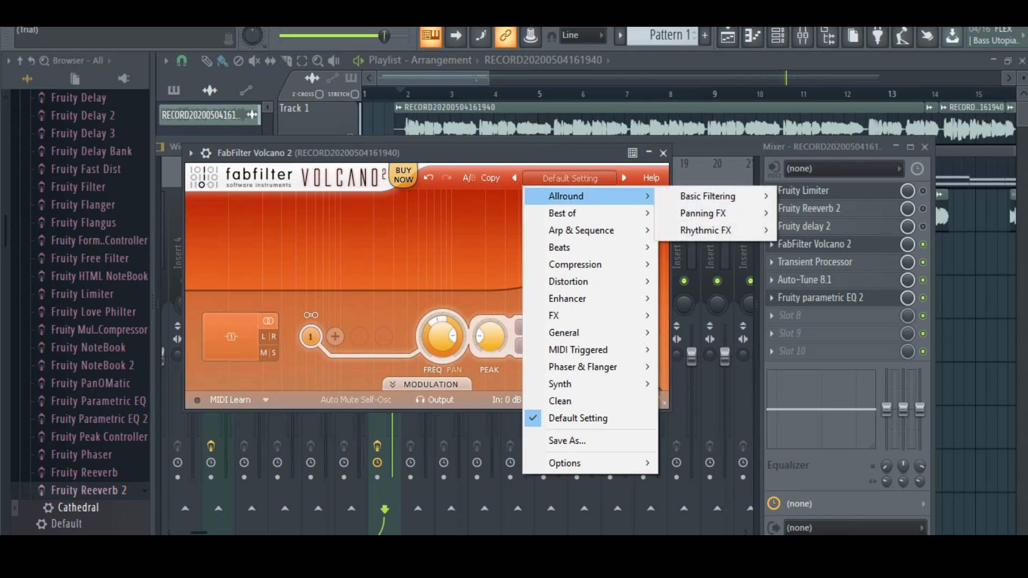
{"action": "mouse_move", "coordinate": [563, 214]}
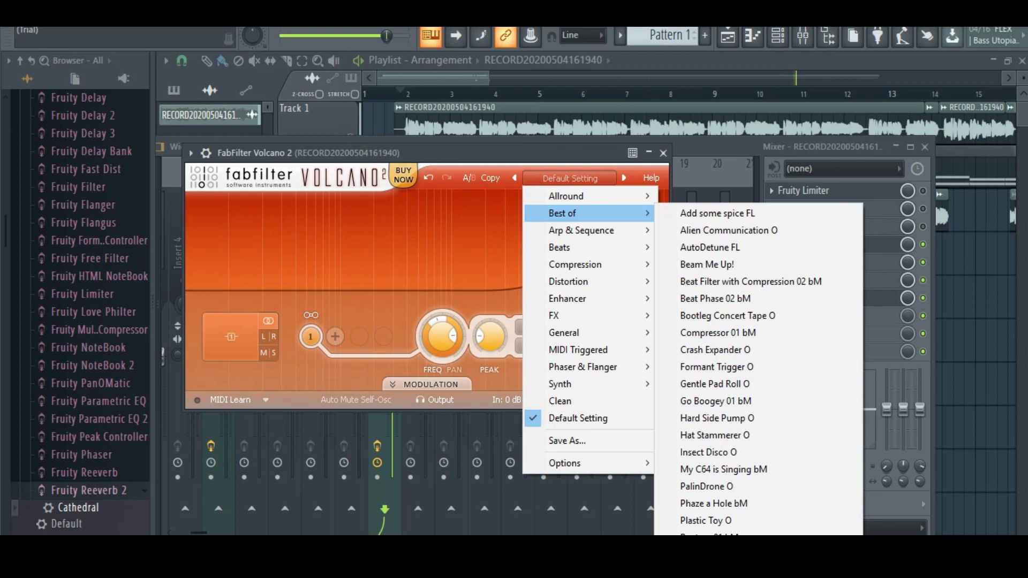
{"action": "key", "text": "Escape"}
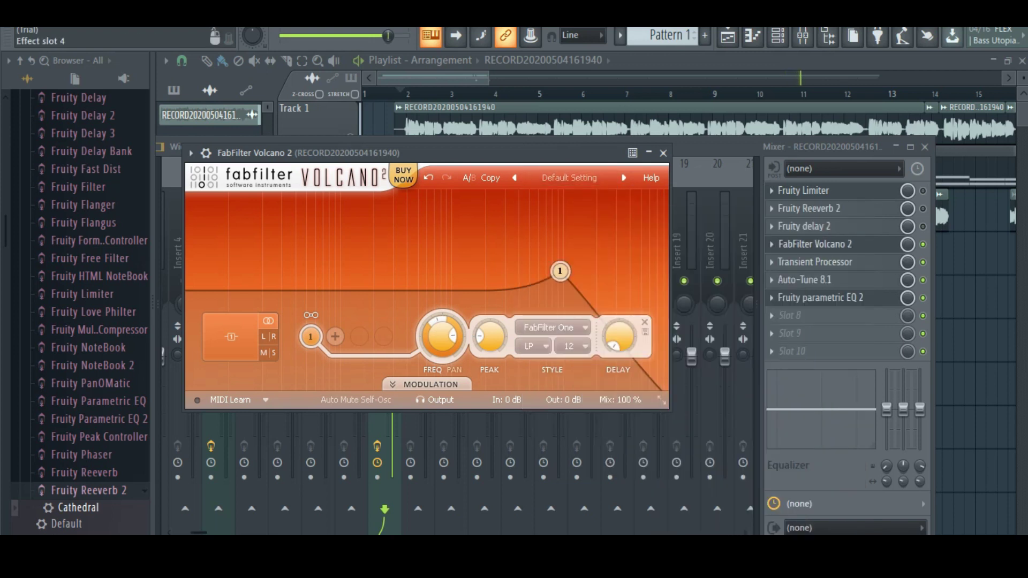
Step: Re-enable Fruity delay 2, Fruity Reeverb 2 and Fruity Limiter on the vocal's insert, checking the delay's settings
{"action": "left_click", "coordinate": [922, 226]}
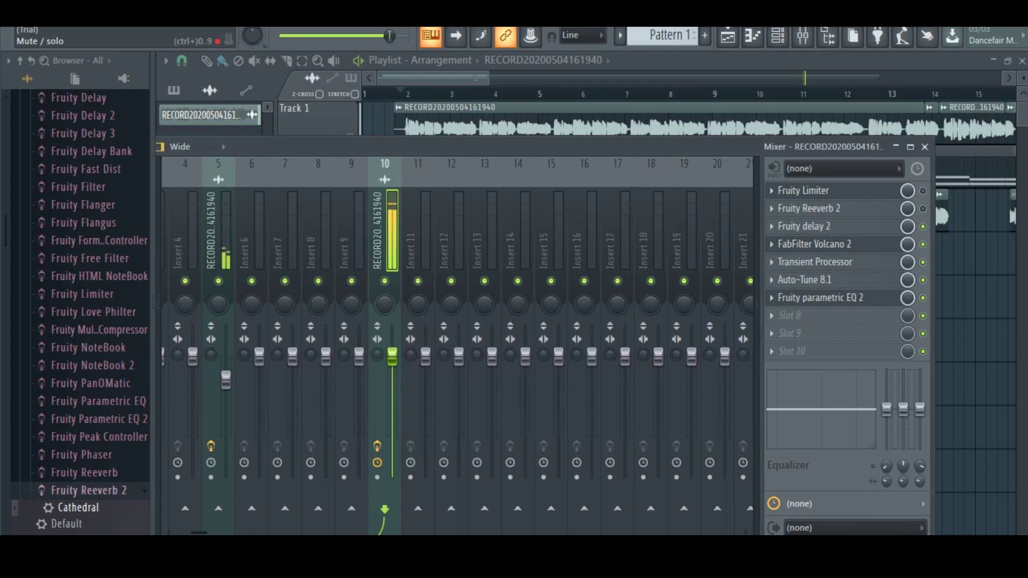
{"action": "left_click", "coordinate": [804, 226]}
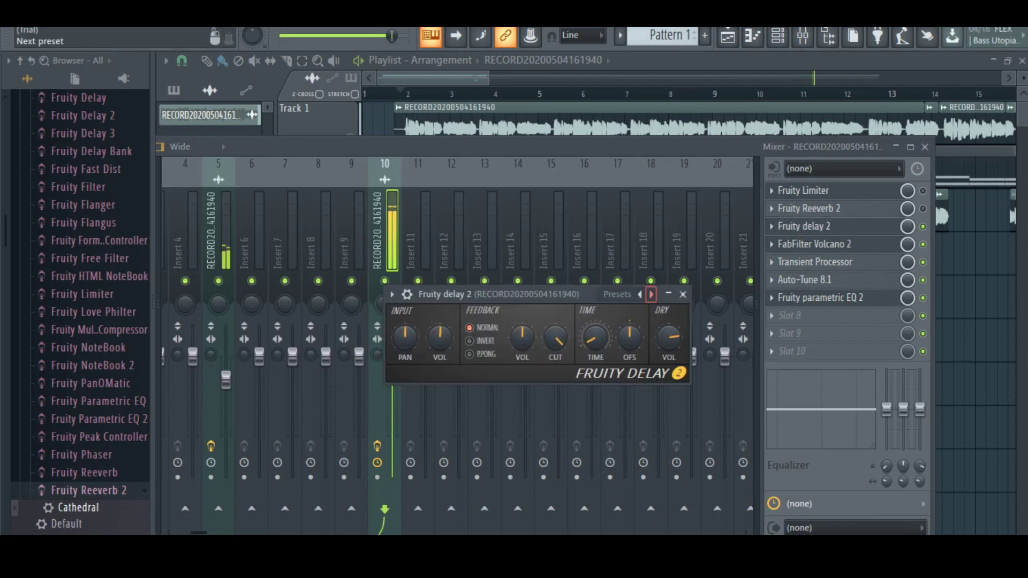
{"action": "left_click", "coordinate": [683, 294]}
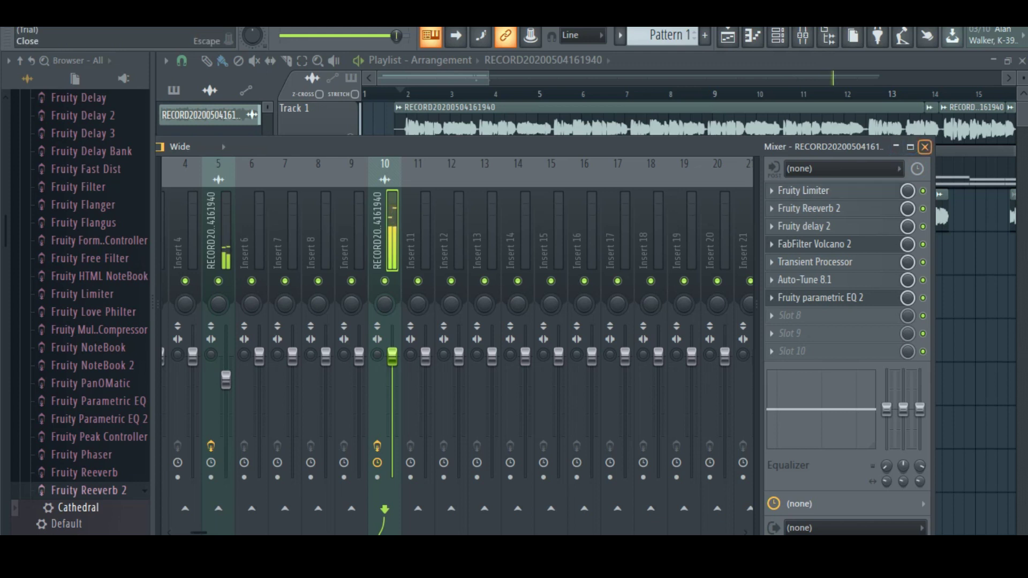
Step: Close the mixer and the open plugin windows, and show the whole arrangement in the playlist
{"action": "left_click", "coordinate": [925, 146]}
{"action": "left_click", "coordinate": [663, 153]}
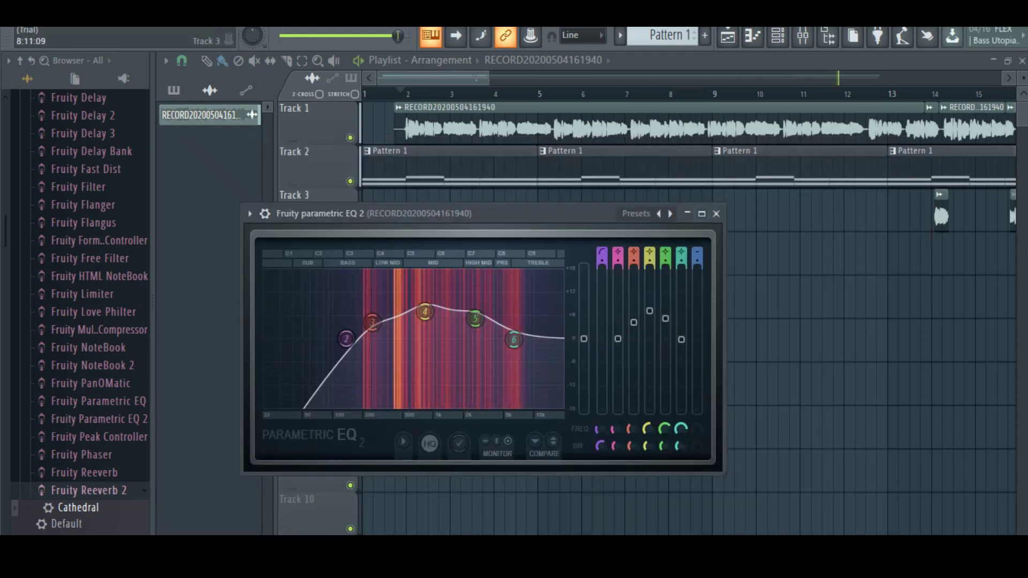
{"action": "left_click", "coordinate": [716, 213]}
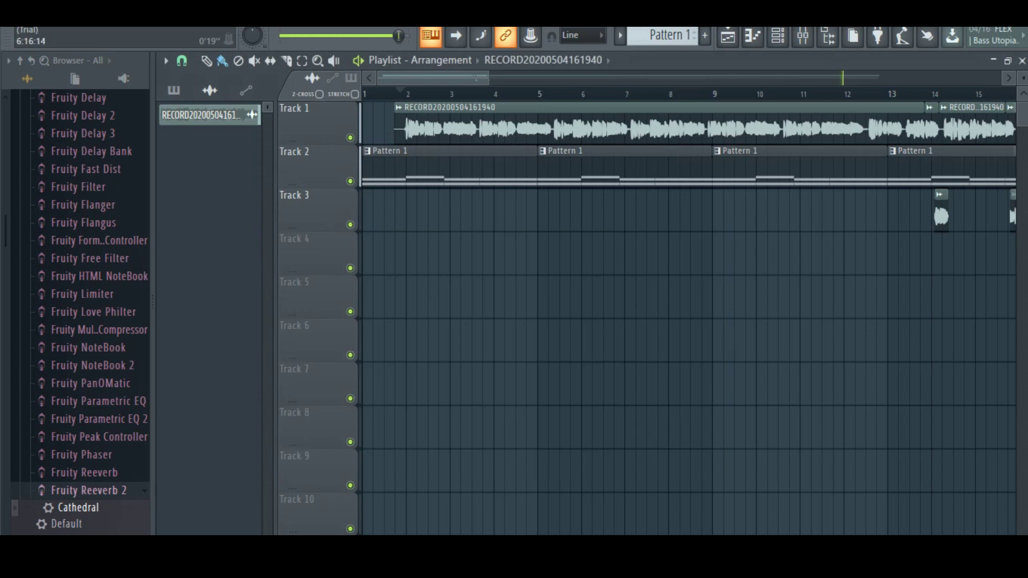
{"action": "scroll", "coordinate": [688, 318], "scroll_direction": "down", "scroll_amount": 3}
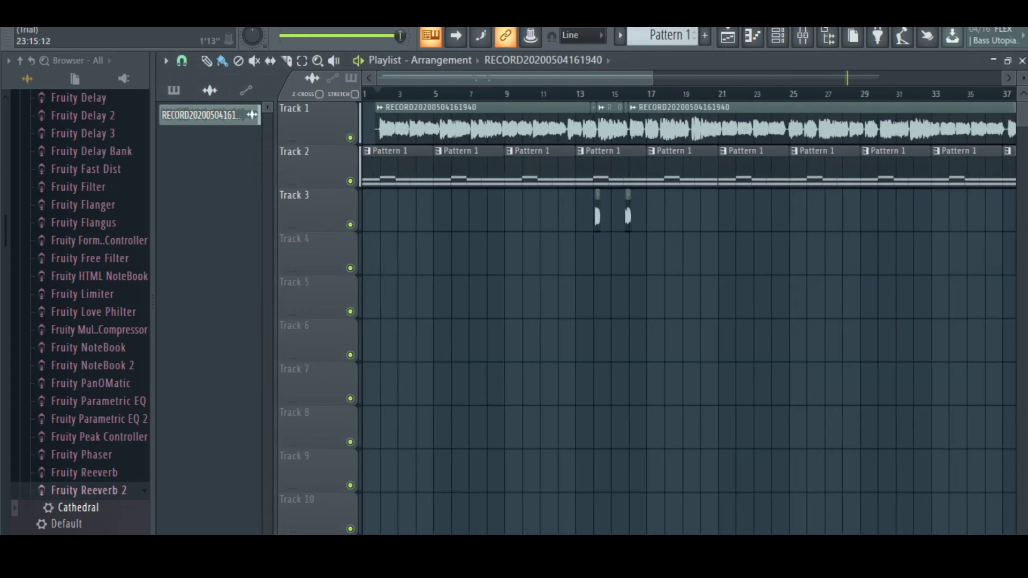
{"action": "scroll", "coordinate": [771, 319], "scroll_direction": "down", "scroll_amount": 1}
{"action": "scroll", "coordinate": [771, 318], "scroll_direction": "up", "scroll_amount": 3}
{"action": "scroll", "coordinate": [771, 318], "scroll_direction": "down", "scroll_amount": 2}
{"action": "scroll", "coordinate": [691, 321], "scroll_direction": "down", "scroll_amount": 4}
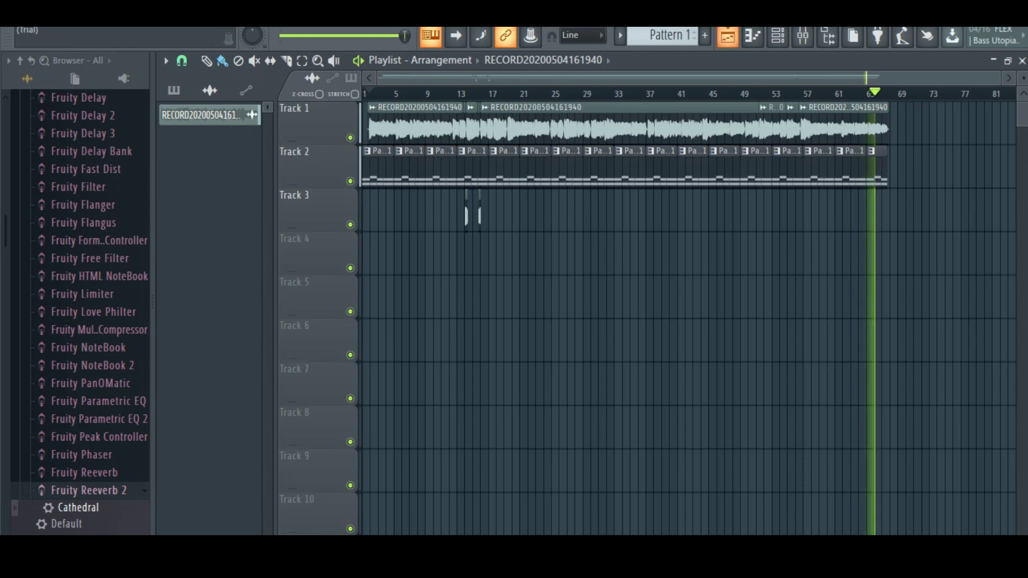
Step: Examine the reFX Nexus notes of Pattern 1 in the piano roll from the channel rack
{"action": "left_click", "coordinate": [777, 36]}
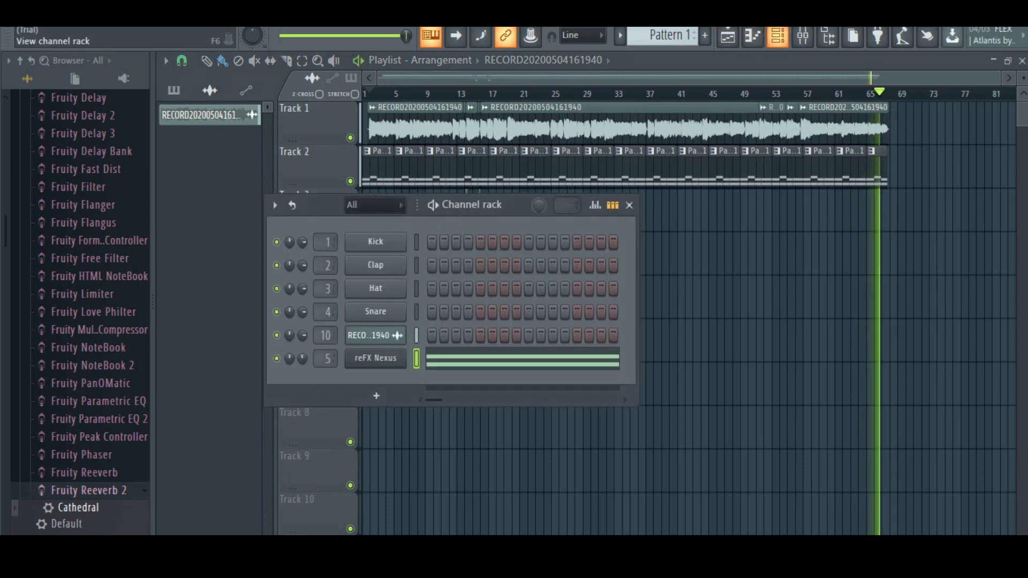
{"action": "left_click", "coordinate": [452, 358]}
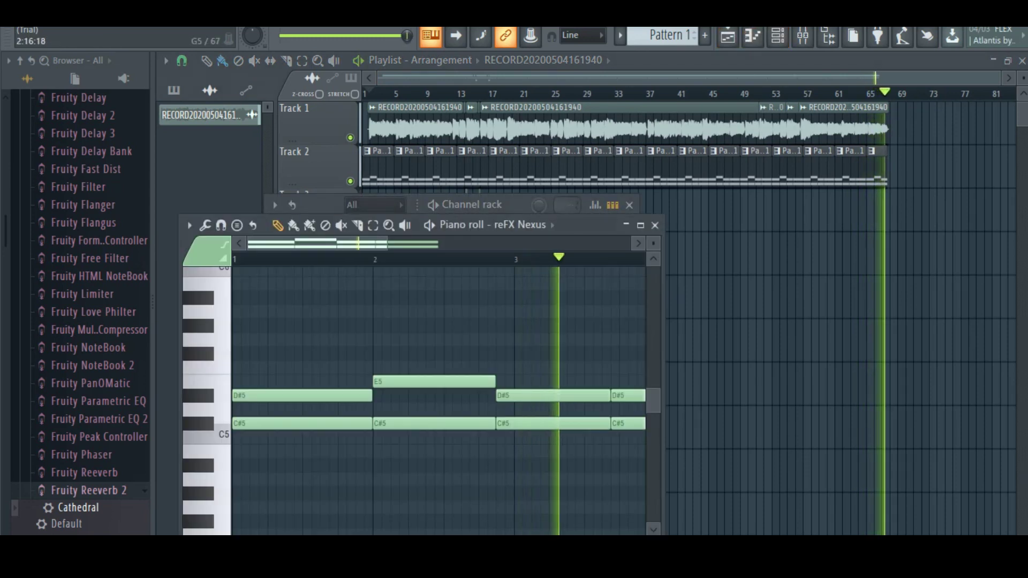
{"action": "scroll", "coordinate": [377, 381], "scroll_direction": "down", "scroll_amount": 4}
{"action": "scroll", "coordinate": [377, 382], "scroll_direction": "up", "scroll_amount": 7}
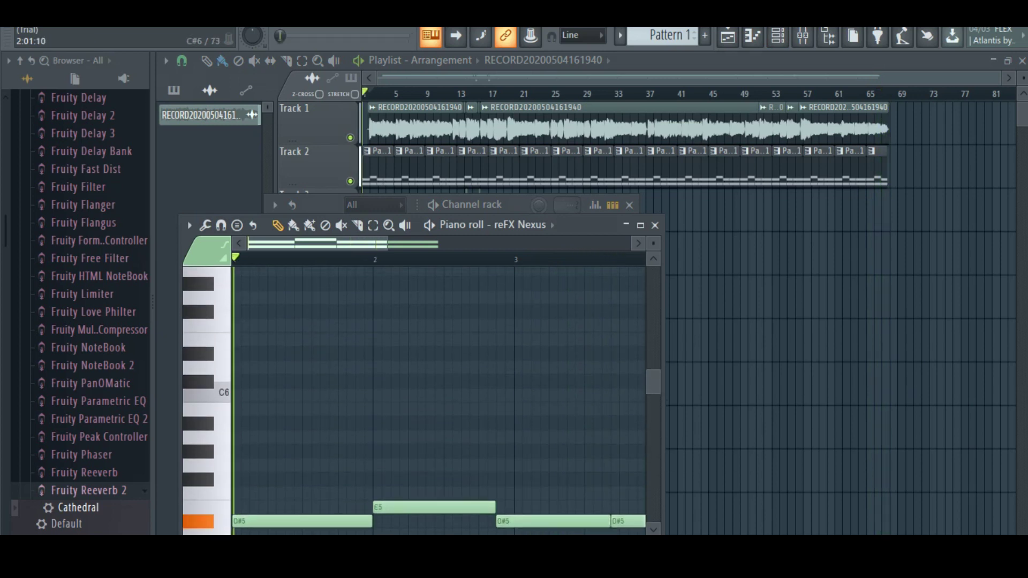
{"action": "scroll", "coordinate": [439, 402], "scroll_direction": "down", "scroll_amount": 2}
{"action": "left_click", "coordinate": [655, 225]}
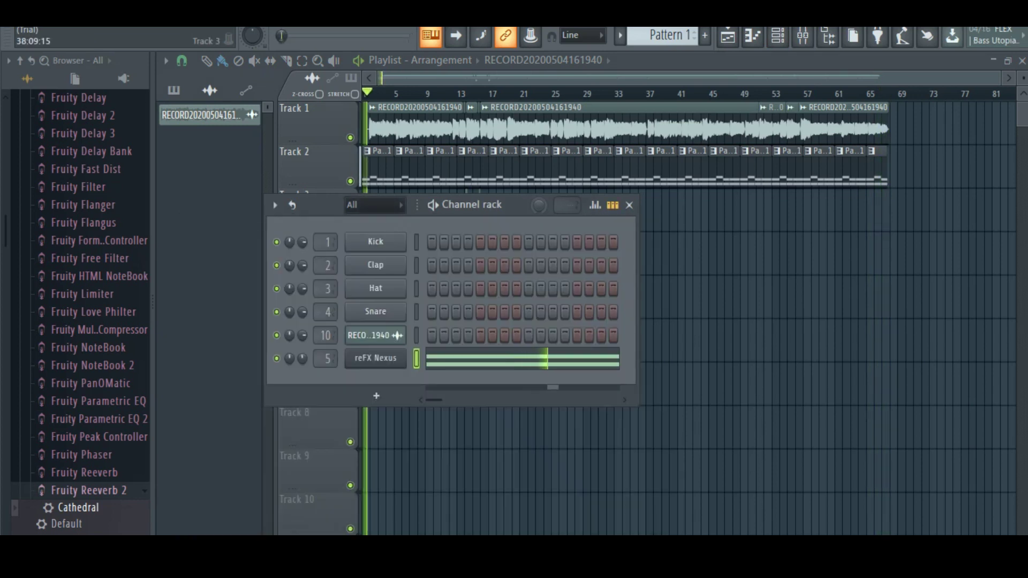